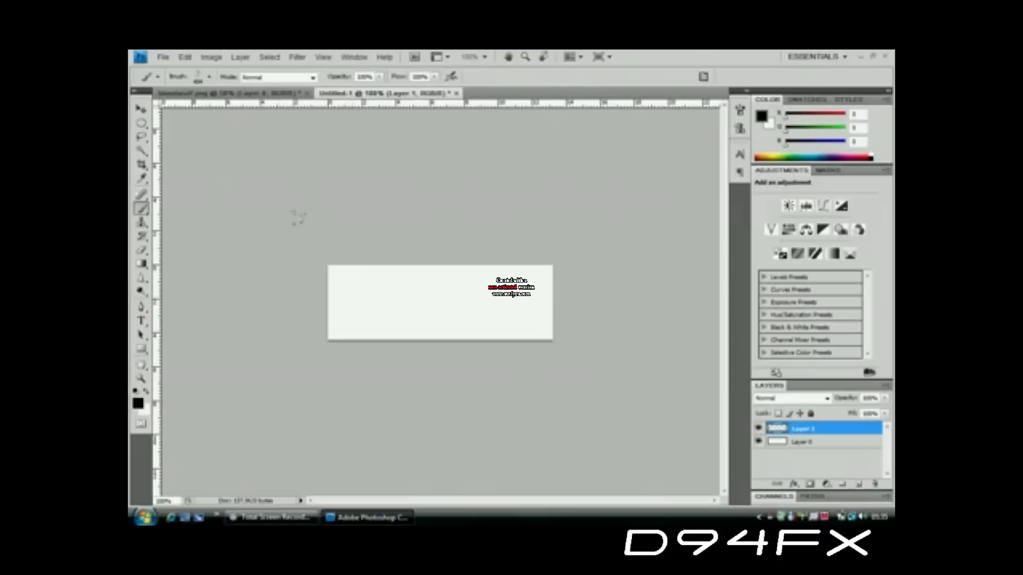
- Stamp a black grunge brush several times across the white banner on Layer 1 to build a cloudy texture
{"action": "left_click", "coordinate": [299, 218]}
{"action": "left_click", "coordinate": [402, 263]}
{"action": "left_click", "coordinate": [493, 268]}
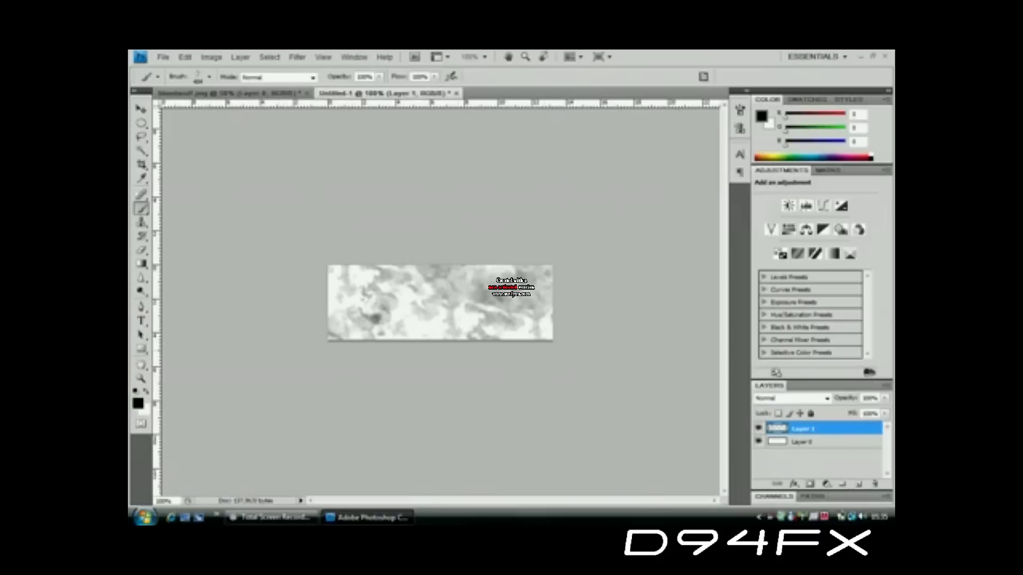
{"action": "left_click", "coordinate": [382, 299]}
- Add a new layer above Layer 1 and stamp the 394 px grunge brush in black across the banner
{"action": "left_click", "coordinate": [859, 484]}
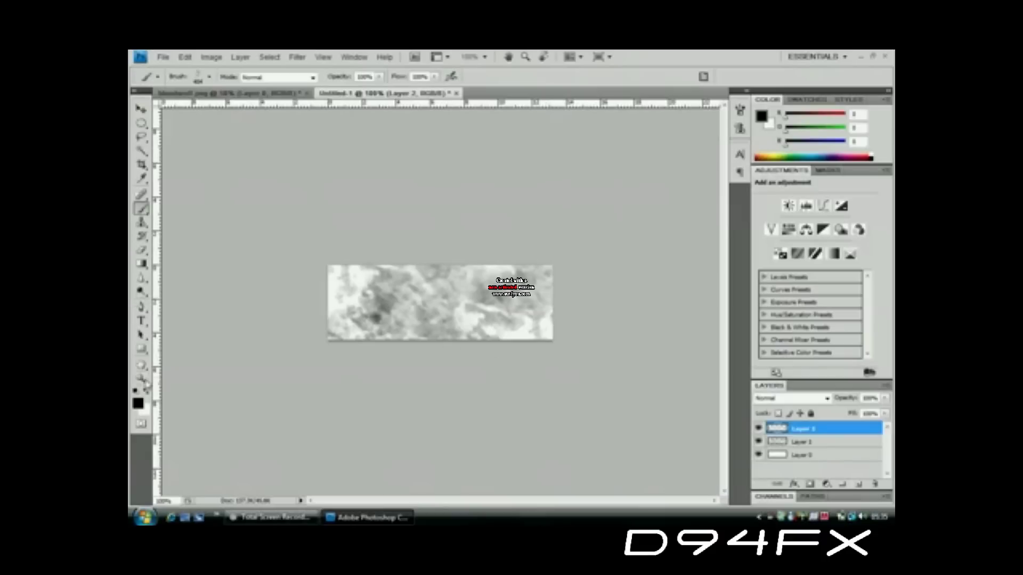
{"action": "left_click", "coordinate": [209, 77]}
{"action": "left_click", "coordinate": [228, 189]}
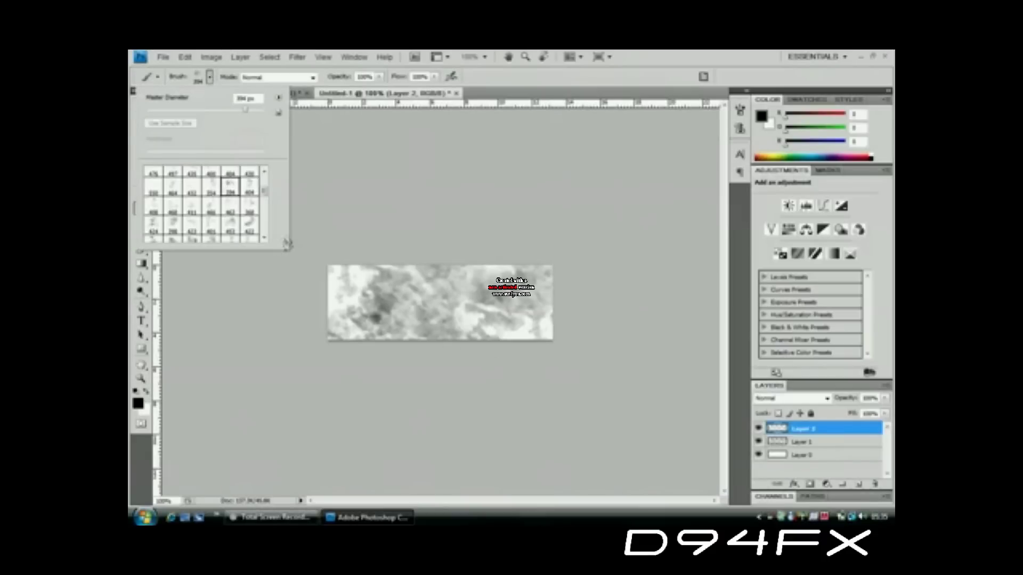
{"action": "left_click", "coordinate": [303, 246]}
{"action": "left_click", "coordinate": [450, 288]}
{"action": "left_click", "coordinate": [518, 287]}
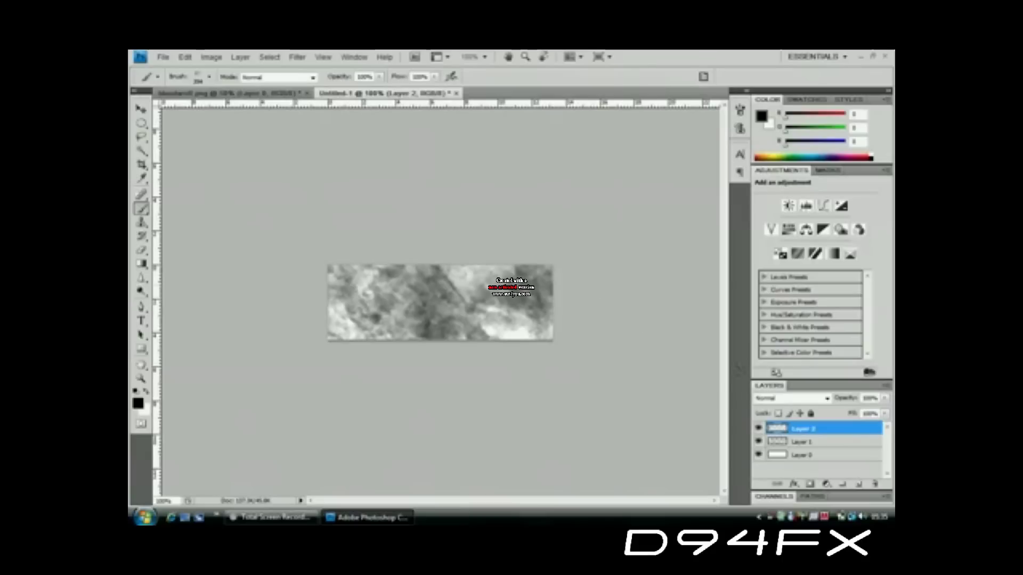
- Add a new layer above Layer 2 and stamp a different grunge brush in black on the banner
{"action": "left_click", "coordinate": [857, 485]}
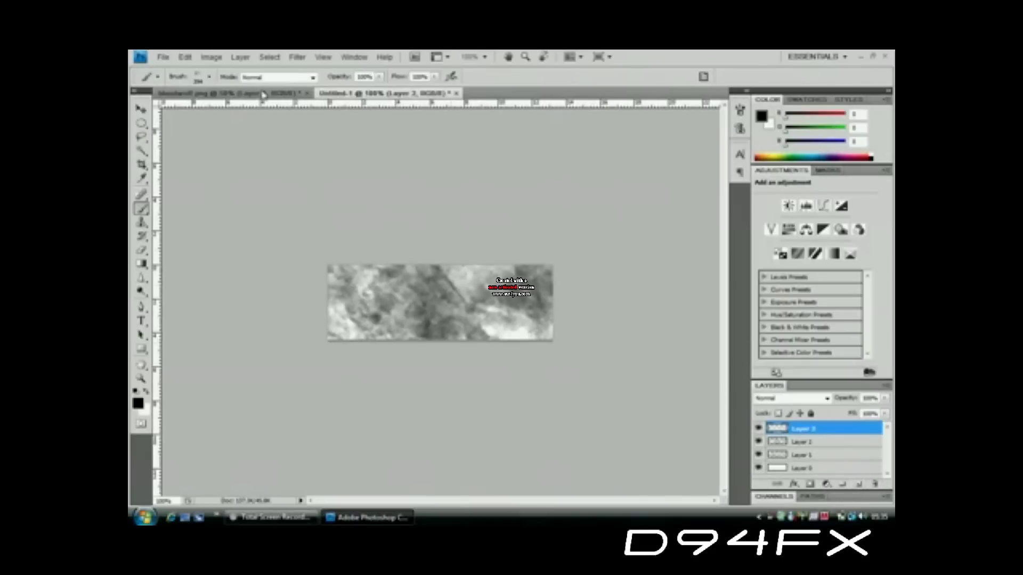
{"action": "left_click", "coordinate": [209, 78]}
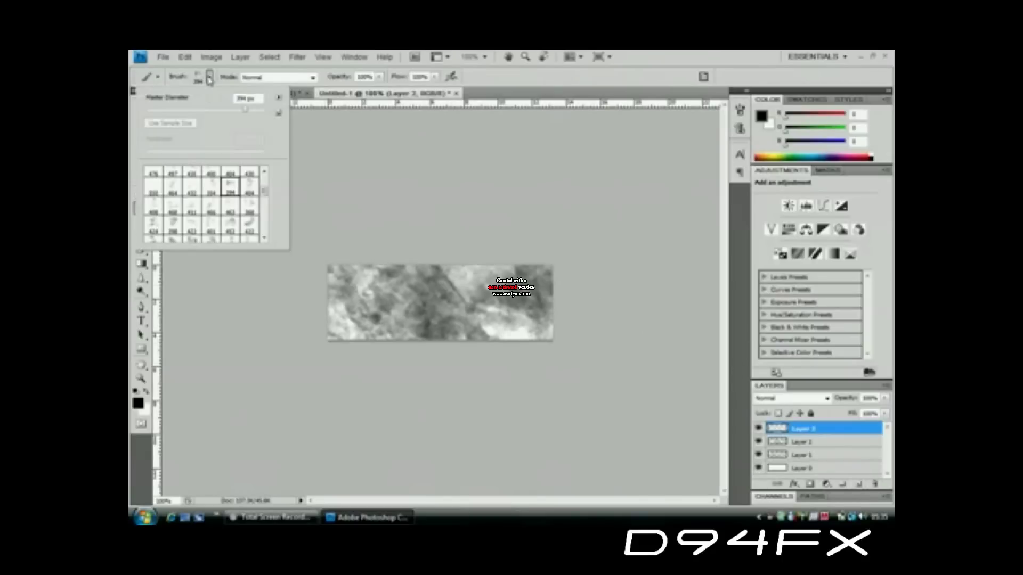
{"action": "left_click", "coordinate": [156, 187]}
{"action": "left_click", "coordinate": [292, 172]}
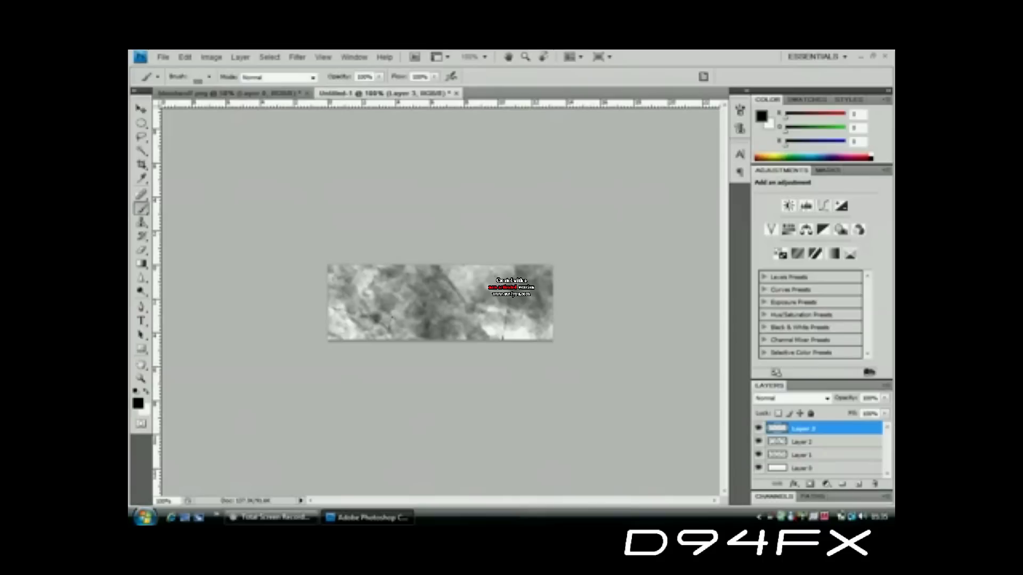
- Add a new layer above Layer 3 and stamp another black grunge brush at several spots across the banner's lower half
{"action": "left_click", "coordinate": [858, 485]}
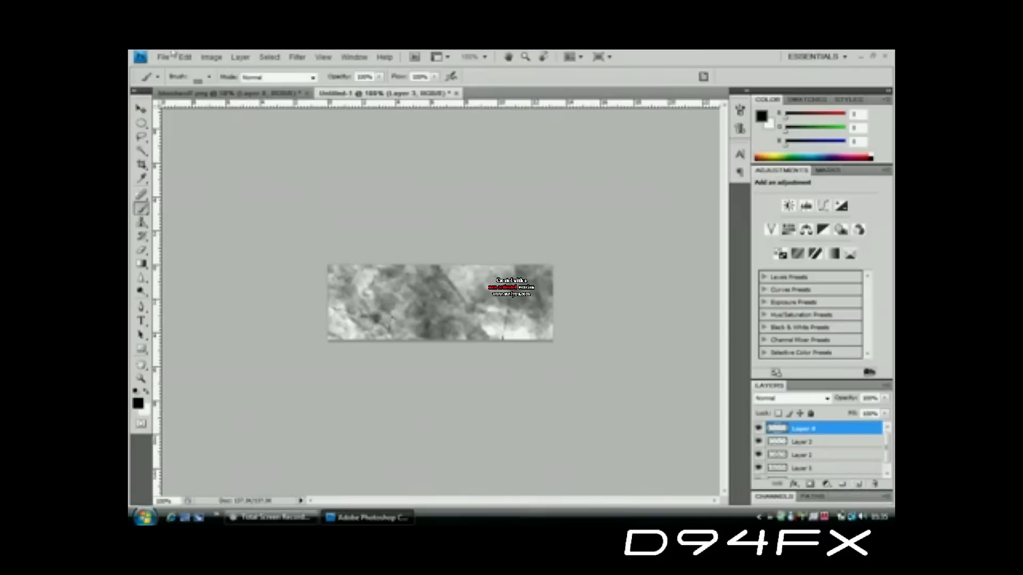
{"action": "left_click", "coordinate": [209, 77]}
{"action": "left_click", "coordinate": [191, 208]}
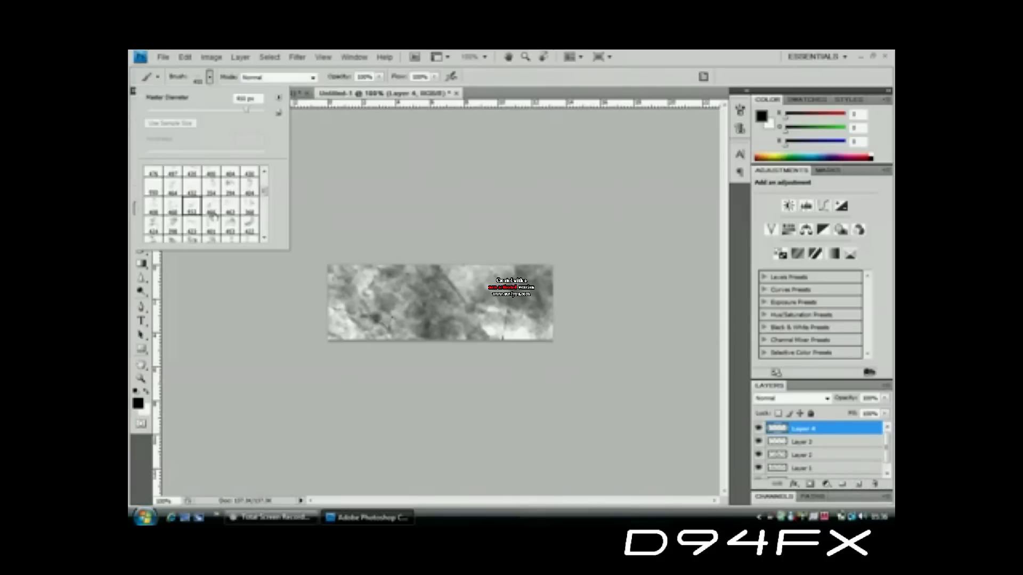
{"action": "left_click", "coordinate": [357, 310]}
{"action": "left_click", "coordinate": [468, 319]}
{"action": "left_click", "coordinate": [536, 323]}
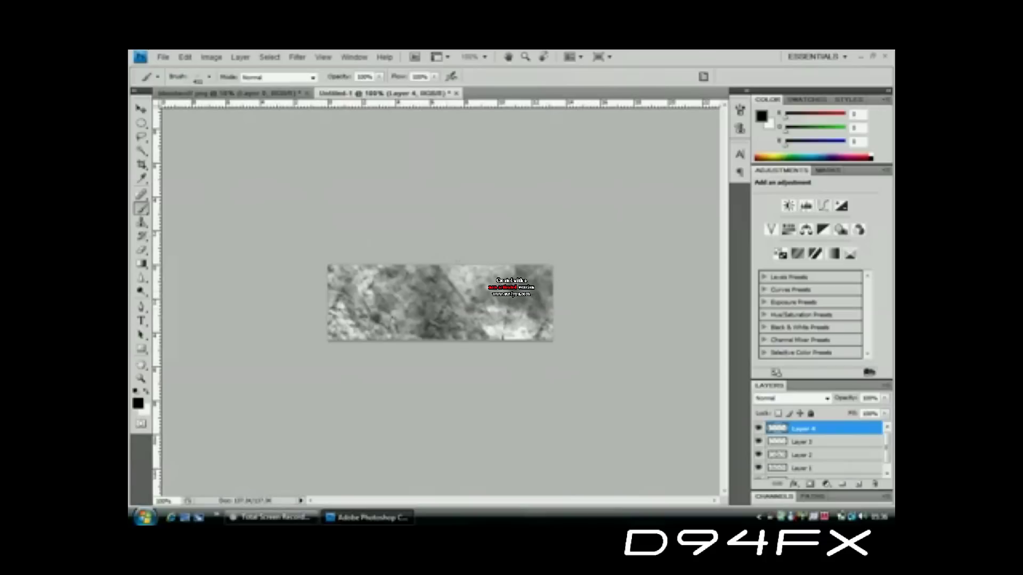
- Add a new layer above Layer 4 and stamp a different grunge brush in white along the banner's upper edge
{"action": "left_click", "coordinate": [859, 485]}
{"action": "left_click", "coordinate": [147, 393]}
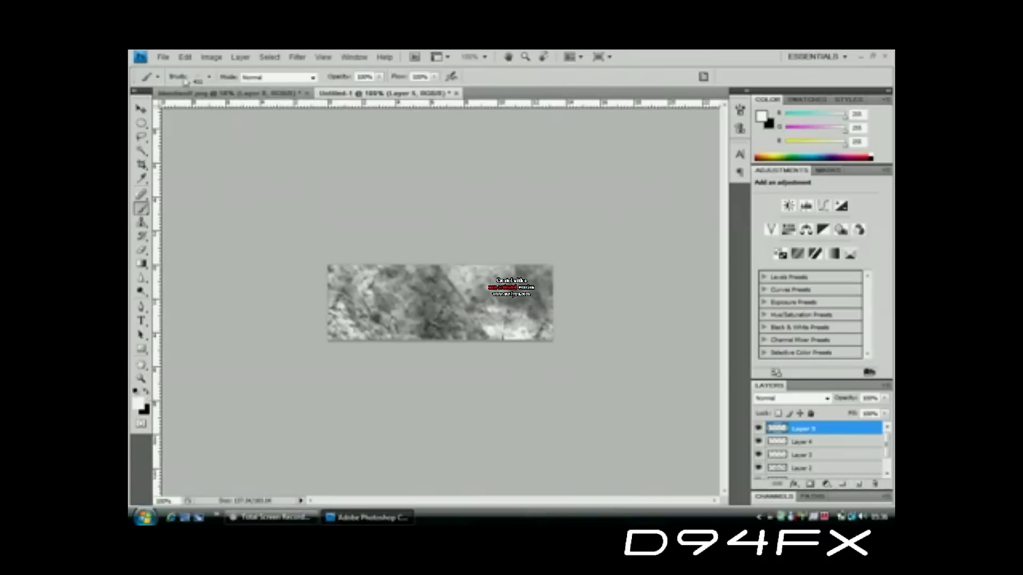
{"action": "left_click", "coordinate": [210, 77]}
{"action": "scroll", "coordinate": [266, 207], "scroll_direction": "down", "scroll_amount": 1}
{"action": "mouse_move", "coordinate": [265, 202]}
{"action": "left_mouse_down"}
{"action": "mouse_move", "coordinate": [264, 225]}
{"action": "mouse_move", "coordinate": [264, 206]}
{"action": "left_mouse_up"}
{"action": "left_click", "coordinate": [193, 208]}
{"action": "left_click", "coordinate": [301, 249]}
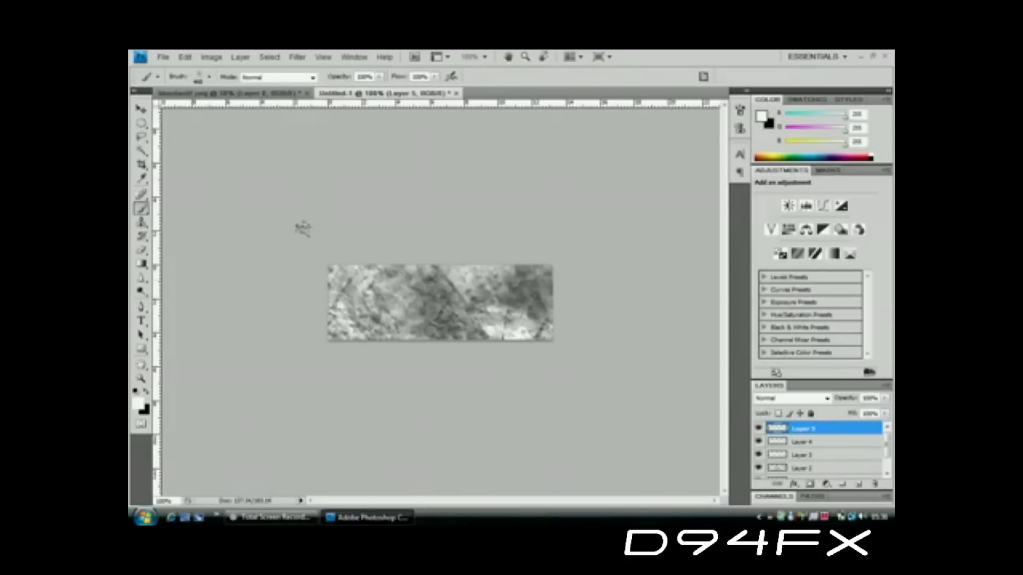
{"action": "left_click", "coordinate": [437, 253]}
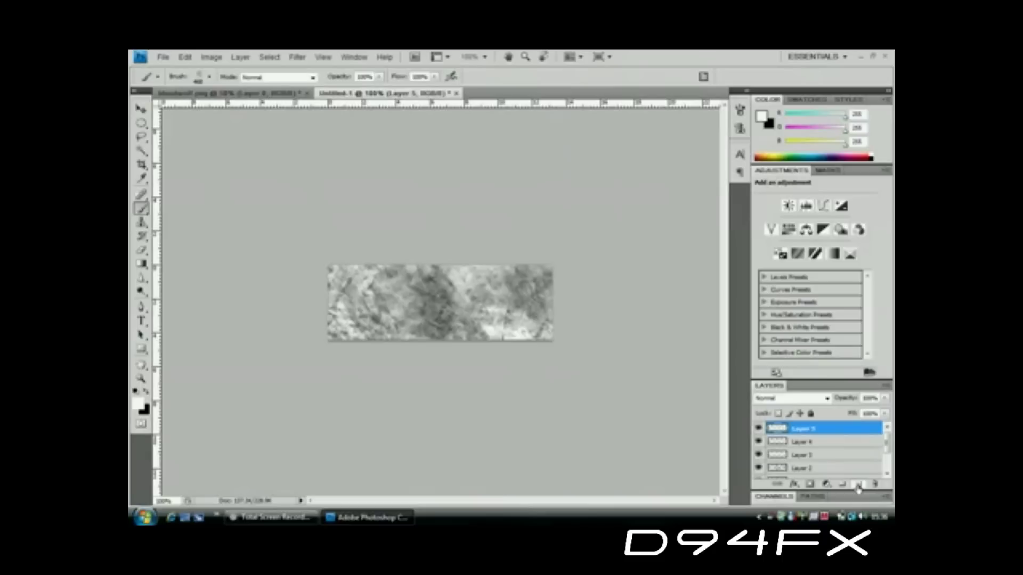
- On a new layer above Layer 5, stamp a different grunge brush in black over both sides and the middle of the banner
{"action": "left_click", "coordinate": [146, 391]}
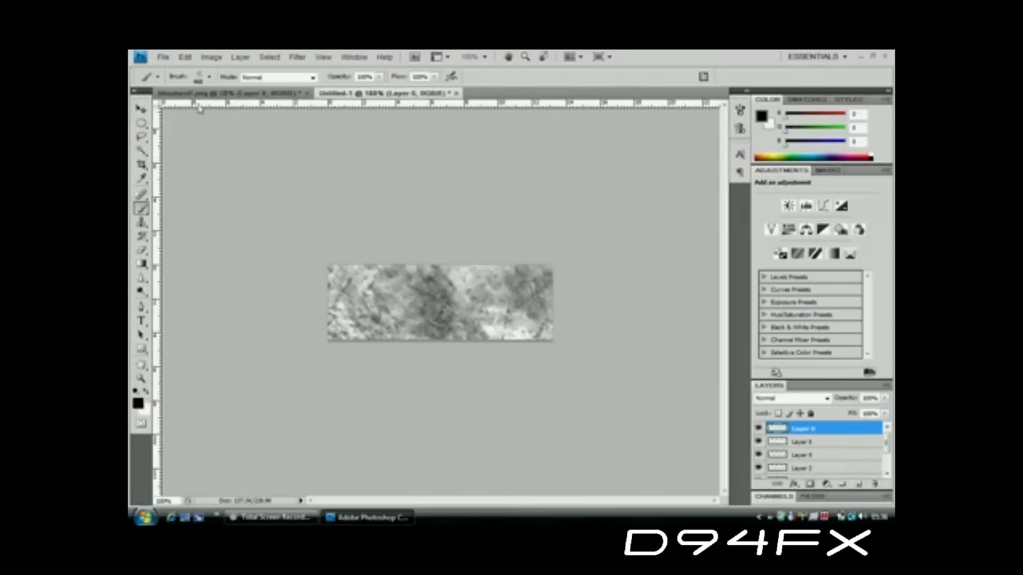
{"action": "left_click", "coordinate": [209, 77]}
{"action": "left_click", "coordinate": [172, 222]}
{"action": "left_click", "coordinate": [334, 199]}
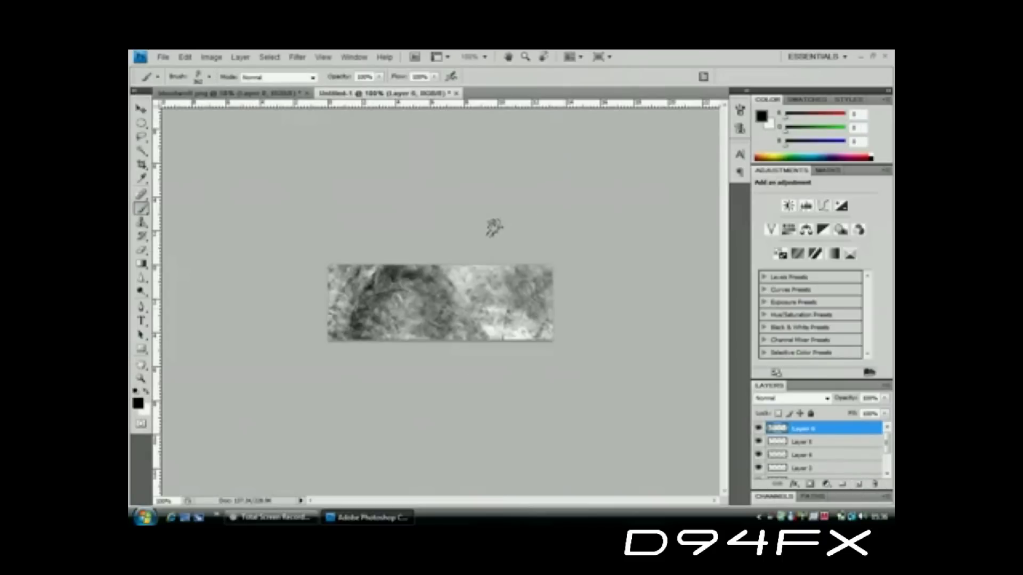
{"action": "left_click", "coordinate": [495, 228]}
{"action": "left_click", "coordinate": [407, 306]}
- Add a new layer above Layer 6 and stamp another grunge brush in white on both sides of the banner
{"action": "key", "text": "ctrl+shift+alt+n"}
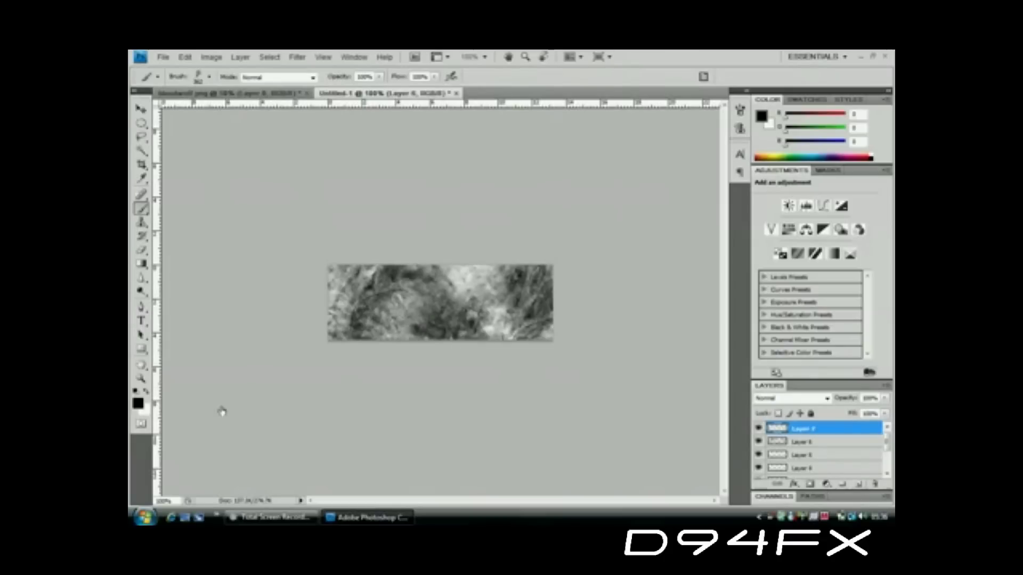
{"action": "left_click", "coordinate": [147, 392]}
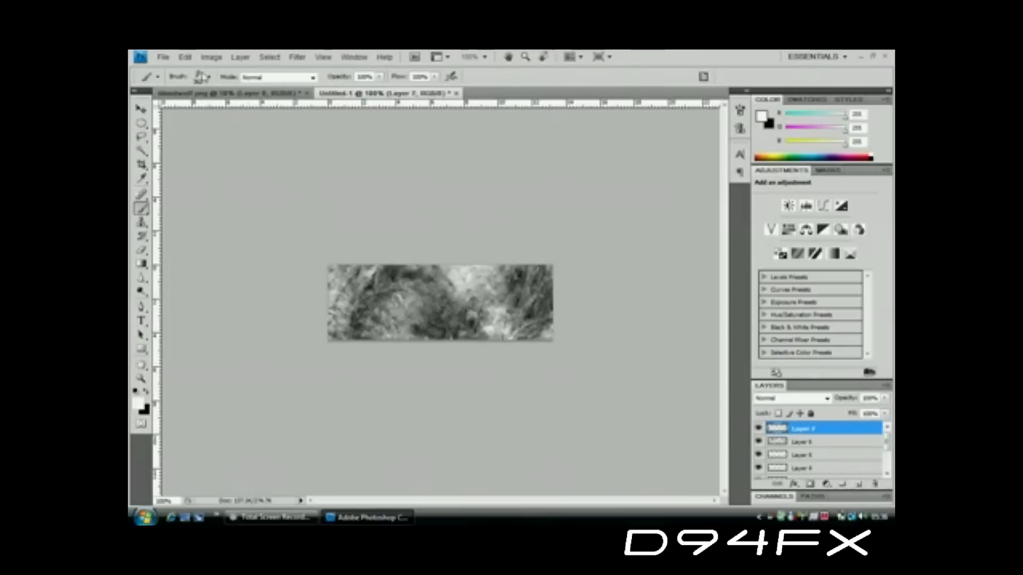
{"action": "left_click", "coordinate": [210, 77]}
{"action": "left_click", "coordinate": [154, 205]}
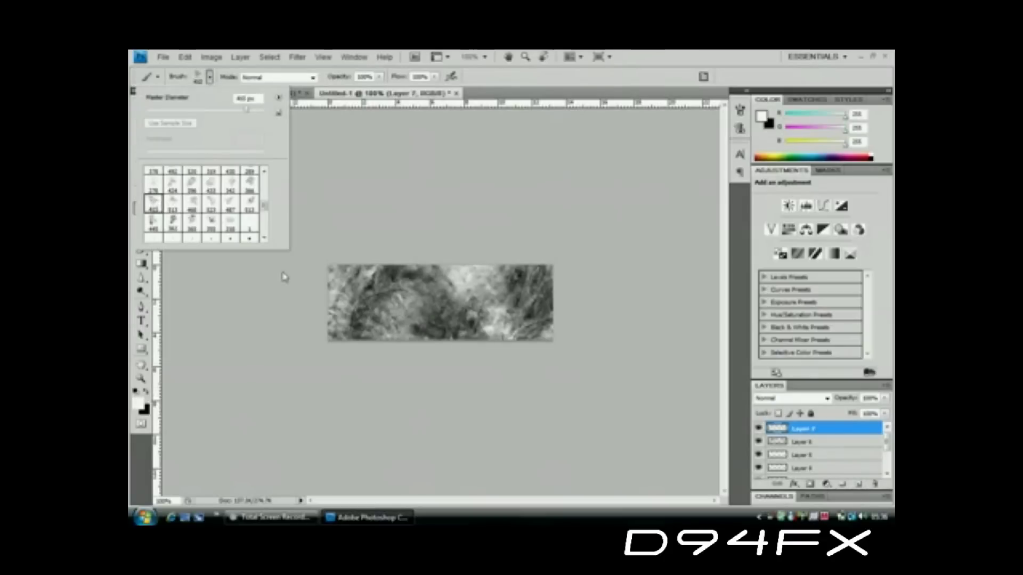
{"action": "left_click", "coordinate": [366, 299]}
{"action": "left_click", "coordinate": [512, 298]}
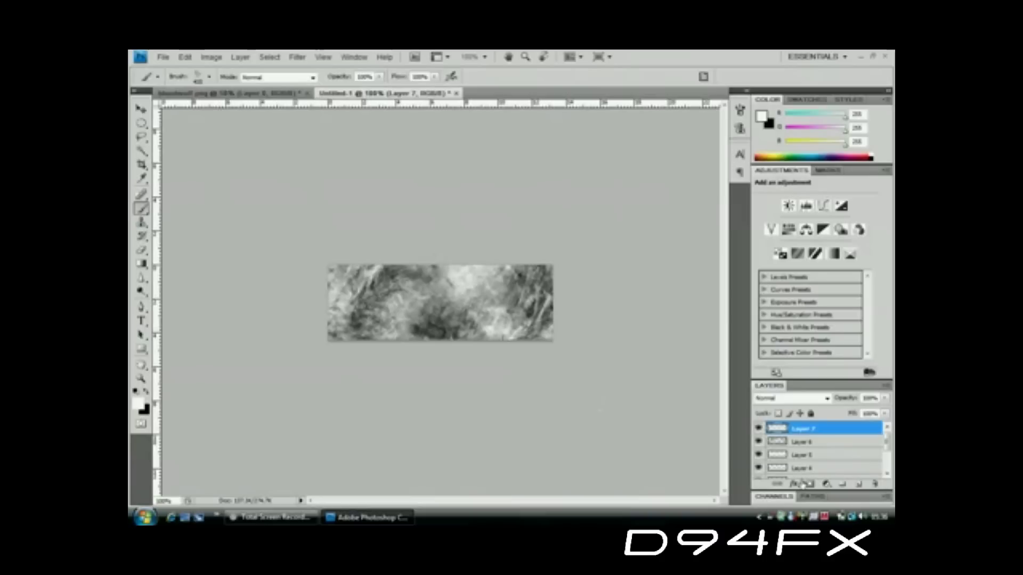
- Add a new layer above Layer 7 and stamp a different grunge brush in black over the banner
{"action": "left_click", "coordinate": [859, 485]}
{"action": "left_click", "coordinate": [147, 393]}
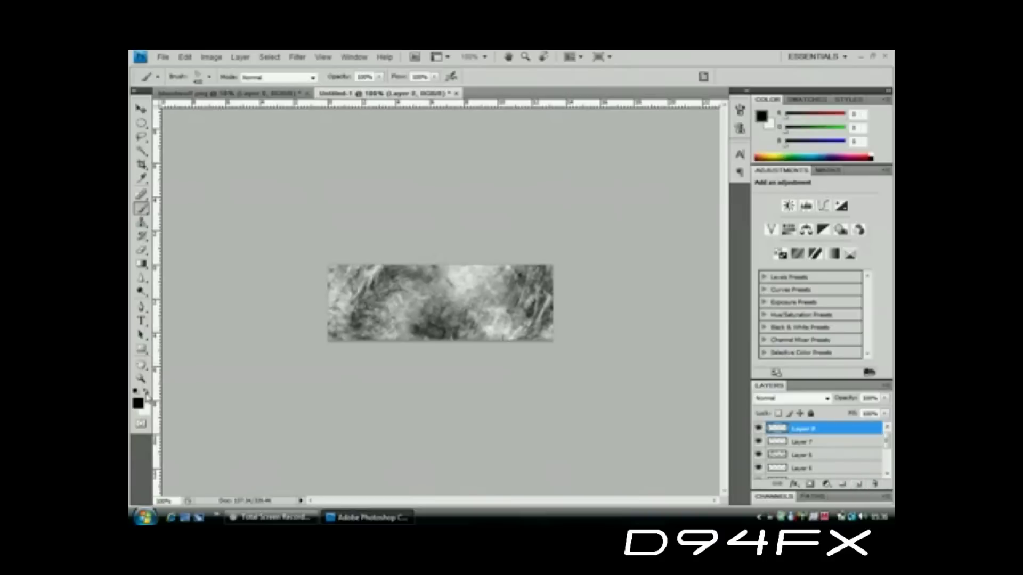
{"action": "left_click", "coordinate": [209, 78]}
{"action": "left_click", "coordinate": [211, 184]}
{"action": "left_click", "coordinate": [386, 235]}
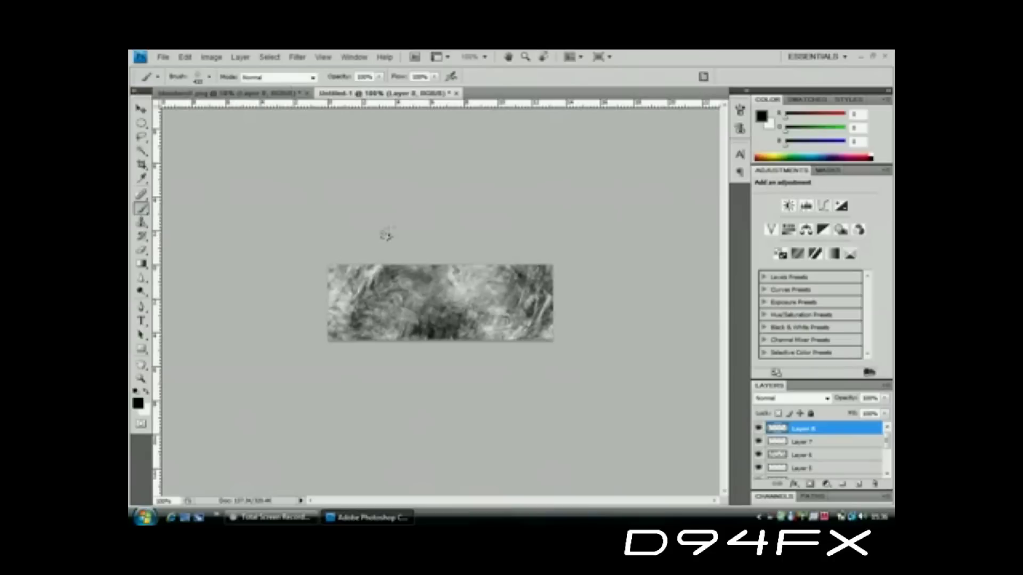
- Copy the blue wolf creature from the other open document onto the banner as a new top layer
{"action": "mouse_move", "coordinate": [405, 516]}
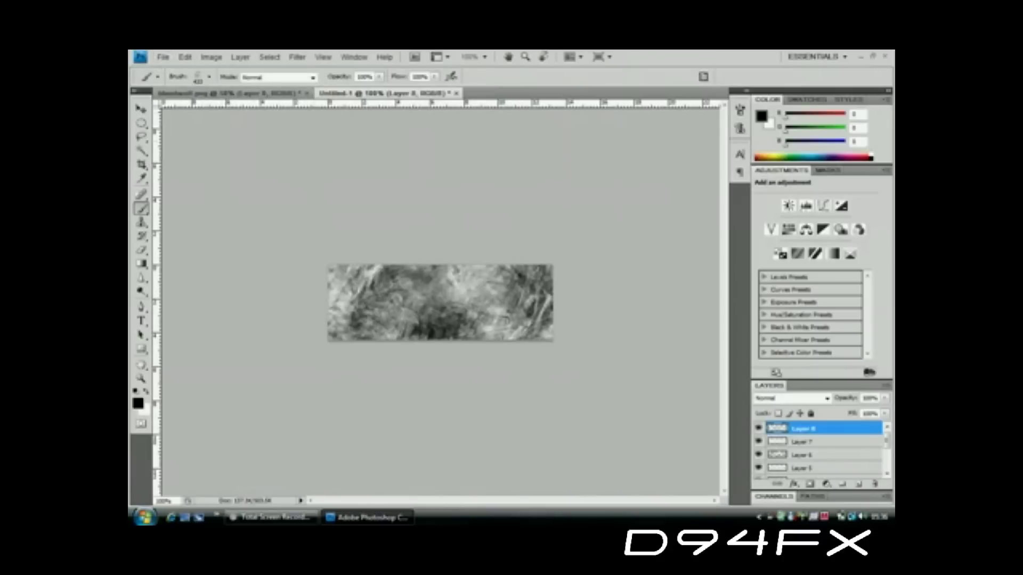
{"action": "left_click", "coordinate": [266, 96]}
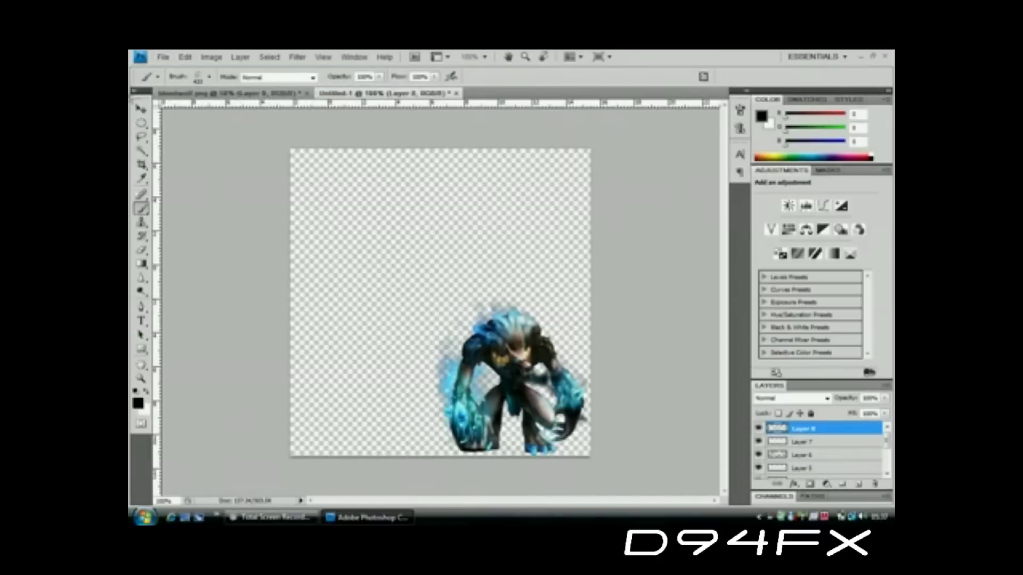
{"action": "key", "text": "v"}
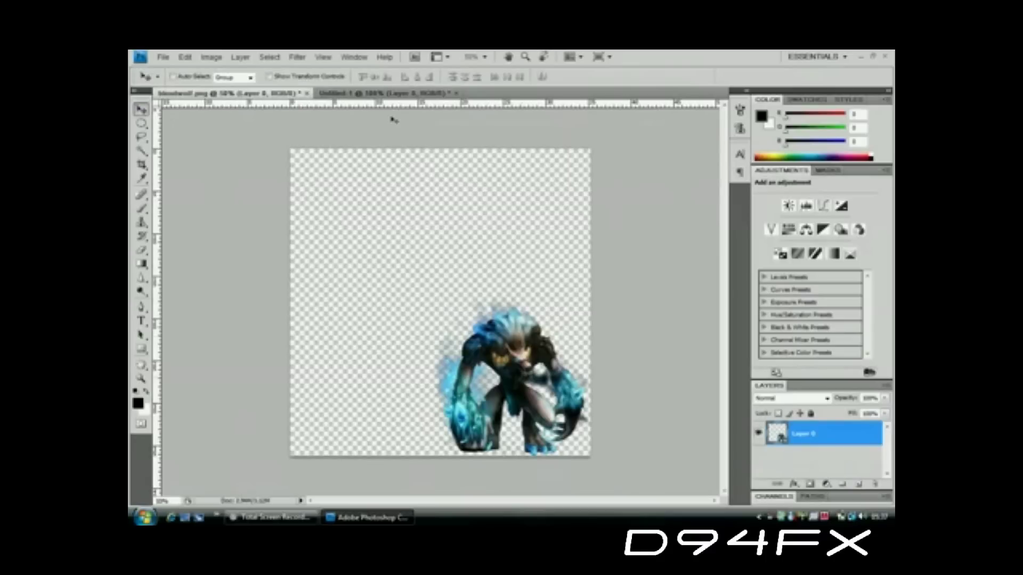
{"action": "left_click_drag", "start_coordinate": [383, 94], "coordinate": [536, 323]}
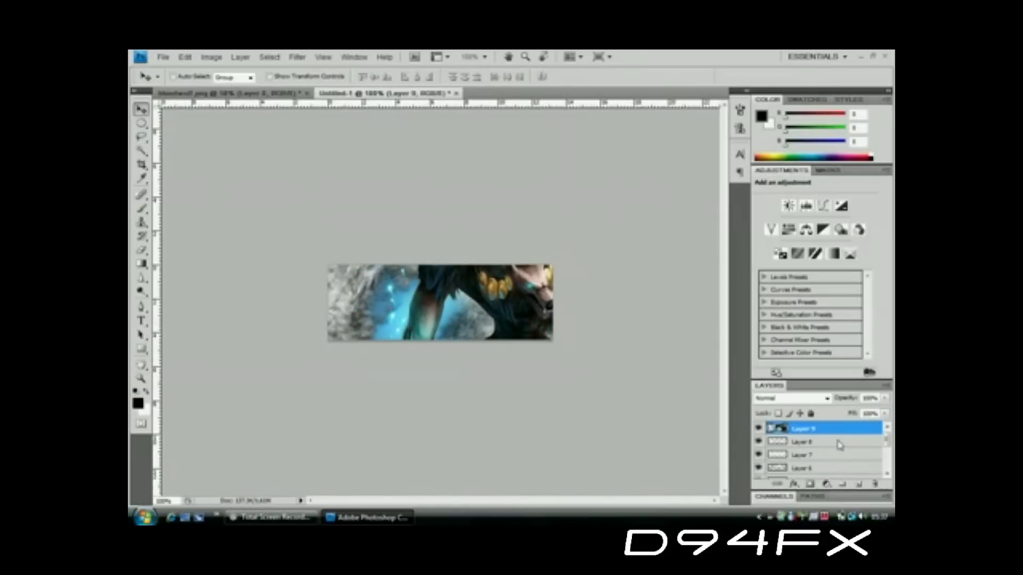
- Duplicate the wolf layer twice and reposition the copies so wolf imagery covers nearly the whole banner
{"action": "left_click_drag", "start_coordinate": [841, 432], "coordinate": [859, 489]}
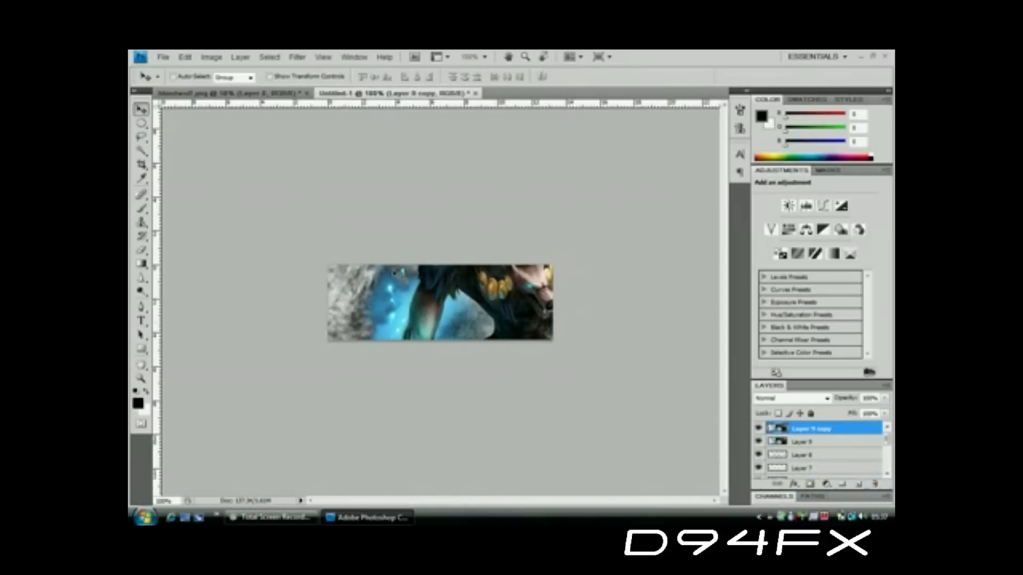
{"action": "left_click_drag", "start_coordinate": [383, 280], "coordinate": [349, 302]}
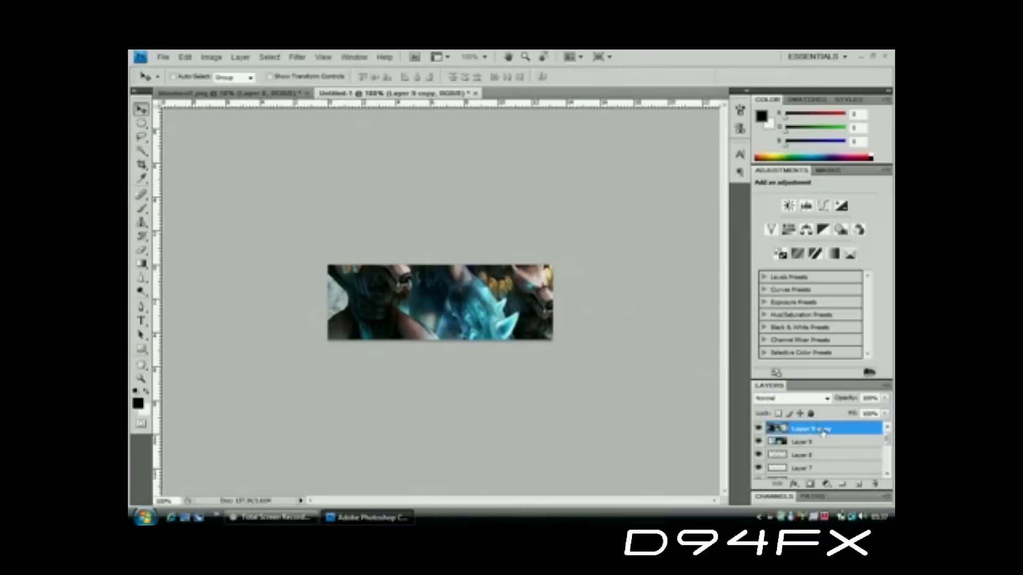
{"action": "left_click_drag", "start_coordinate": [823, 432], "coordinate": [860, 489]}
{"action": "left_click_drag", "start_coordinate": [399, 259], "coordinate": [554, 256]}
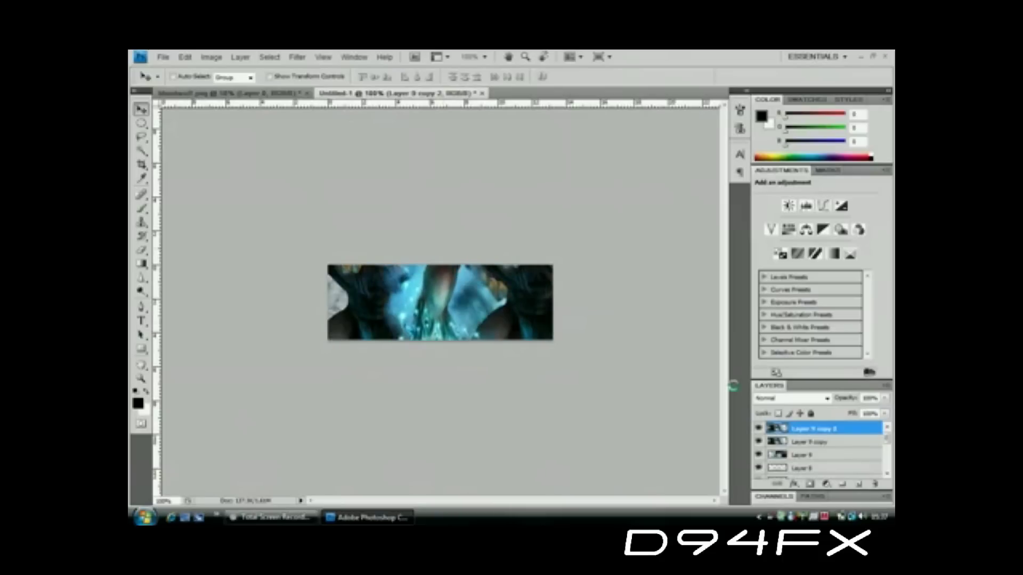
- Merge both wolf copies down into the original wolf layer, Layer 9
{"action": "right_click", "coordinate": [838, 430]}
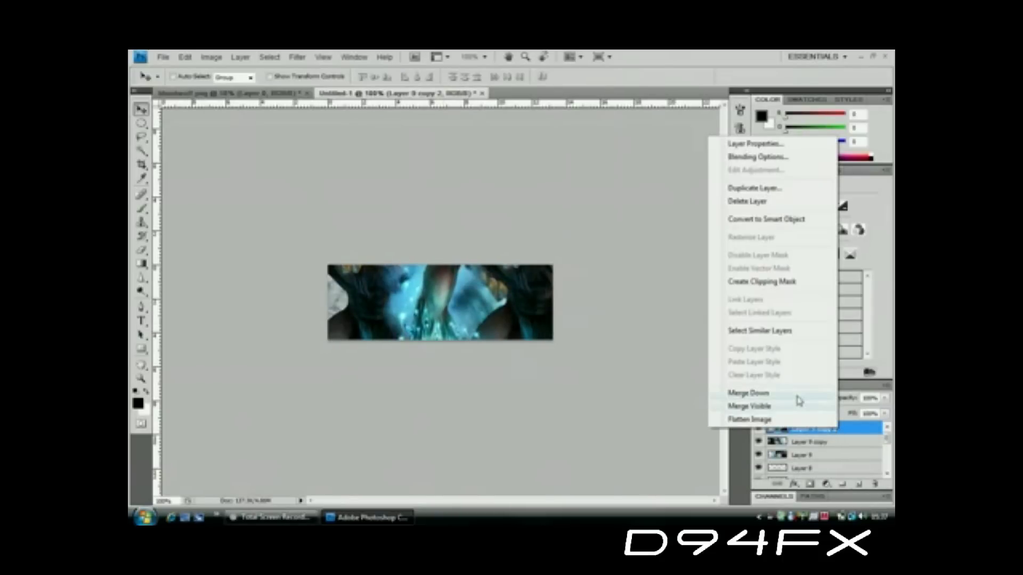
{"action": "left_click", "coordinate": [799, 398]}
{"action": "right_click", "coordinate": [814, 429]}
{"action": "left_click", "coordinate": [778, 398]}
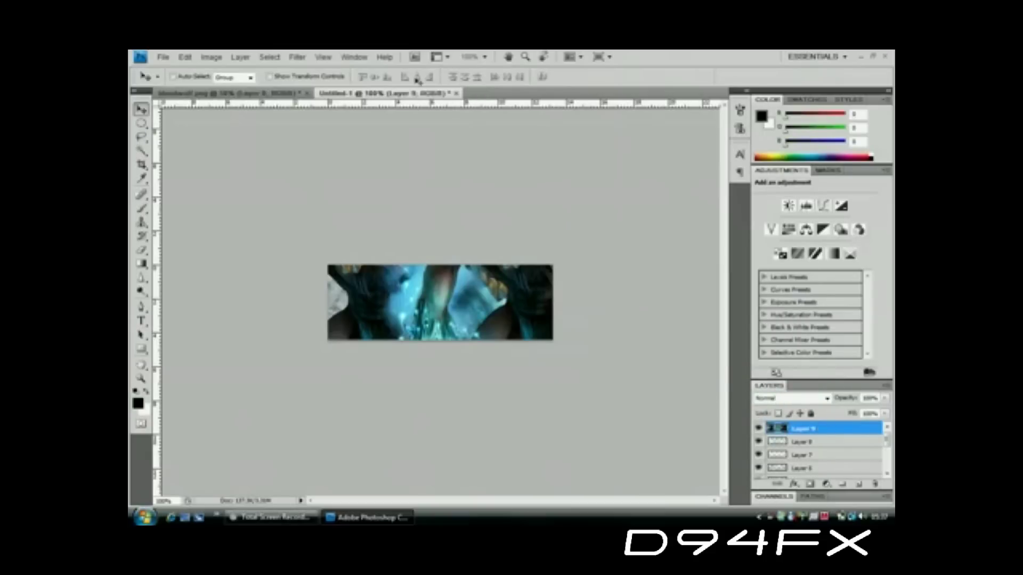
- Apply a Motion Blur with a distance of 180 pixels to the merged wolf layer and set its blend mode to Overlay
{"action": "left_click", "coordinate": [297, 57]}
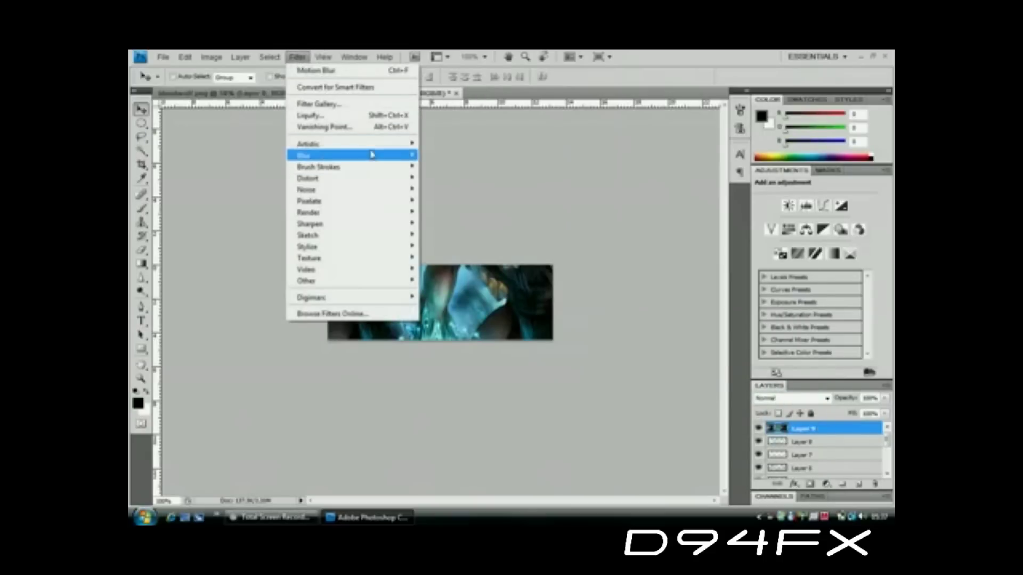
{"action": "mouse_move", "coordinate": [383, 157]}
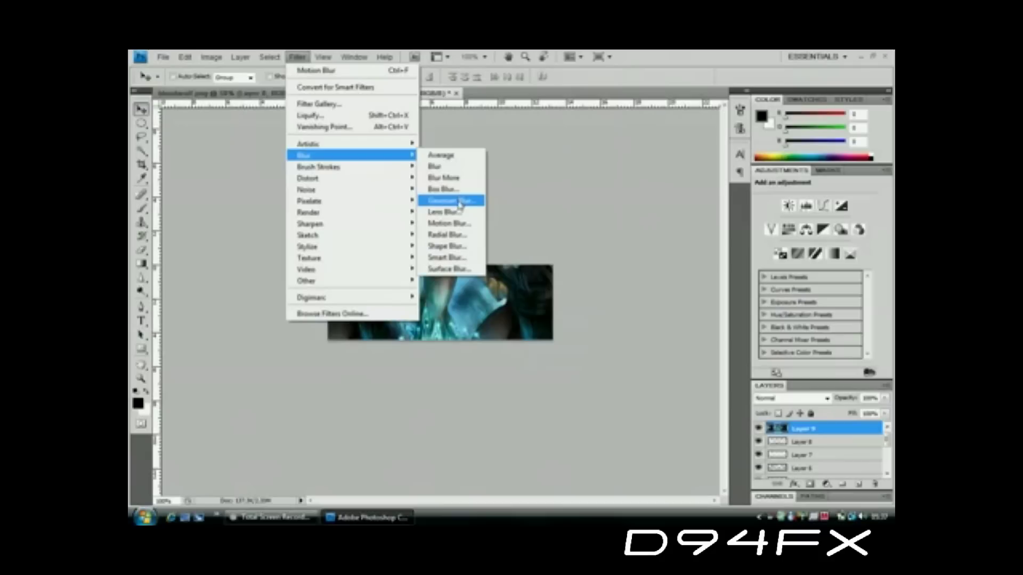
{"action": "left_click", "coordinate": [459, 225]}
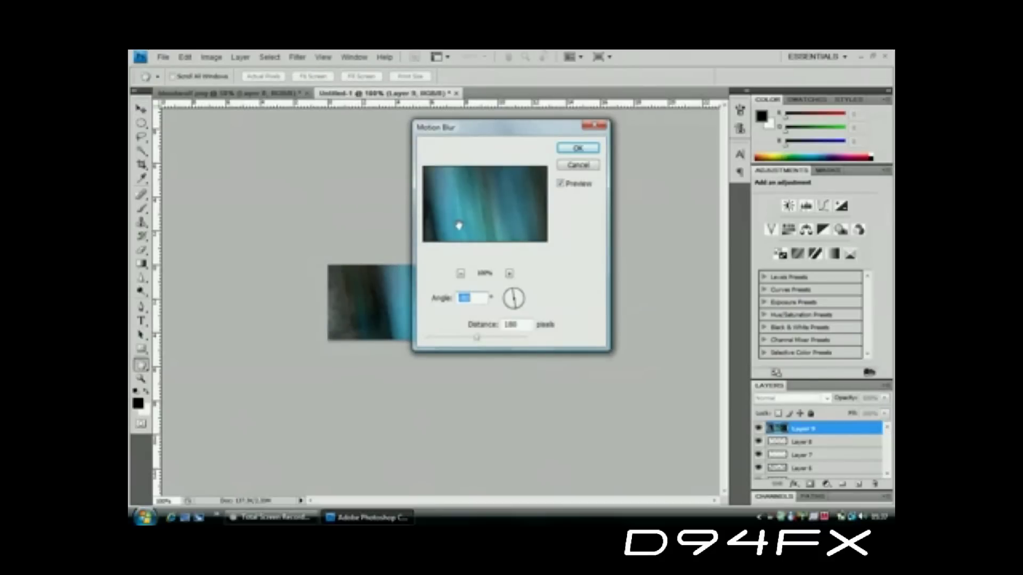
{"action": "left_click", "coordinate": [578, 148]}
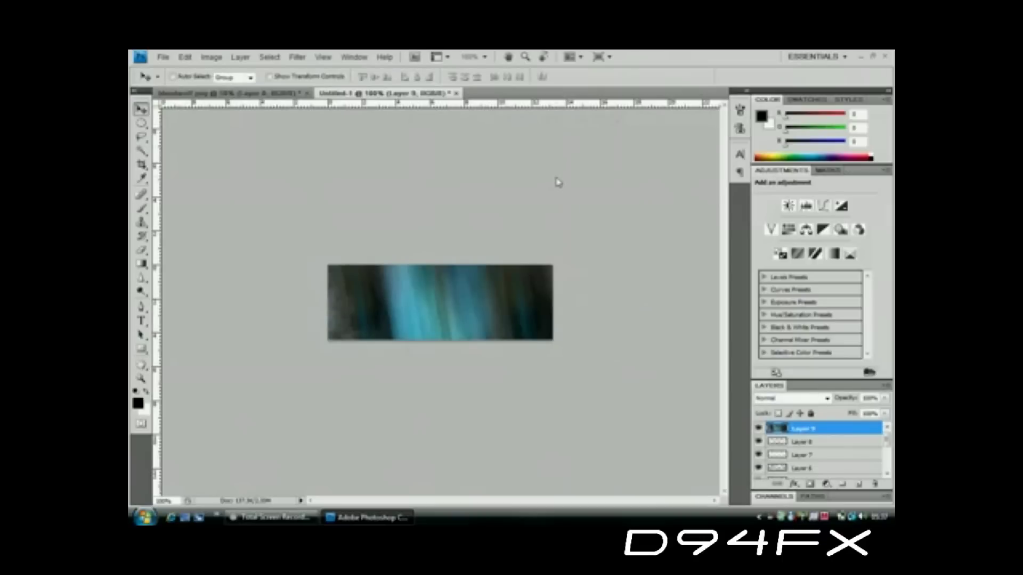
{"action": "left_click", "coordinate": [825, 398]}
{"action": "left_click", "coordinate": [783, 254]}
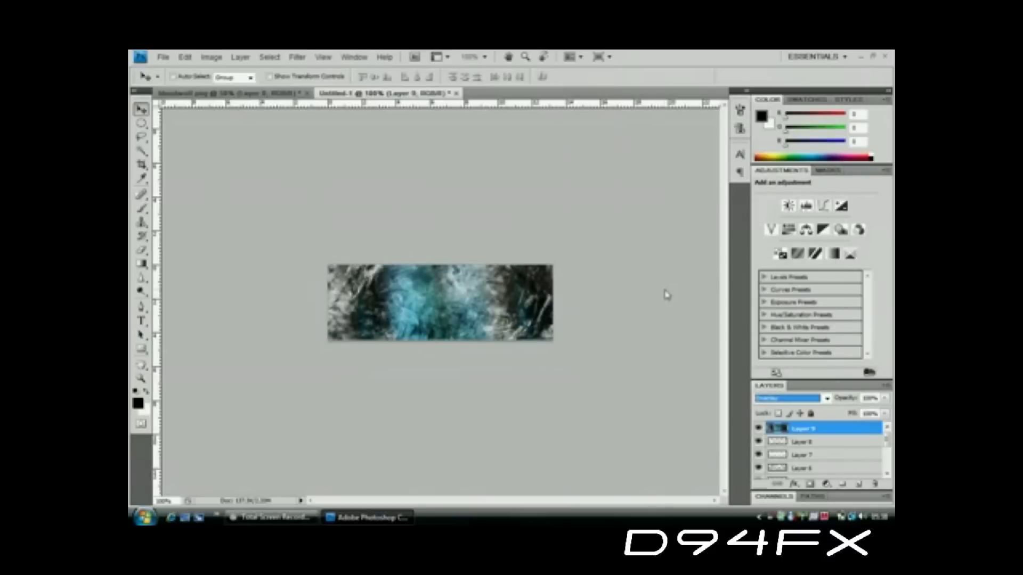
- Copy the wolf render onto the banner again as a new top layer, scale it to about half size and centre it
{"action": "left_click", "coordinate": [217, 94]}
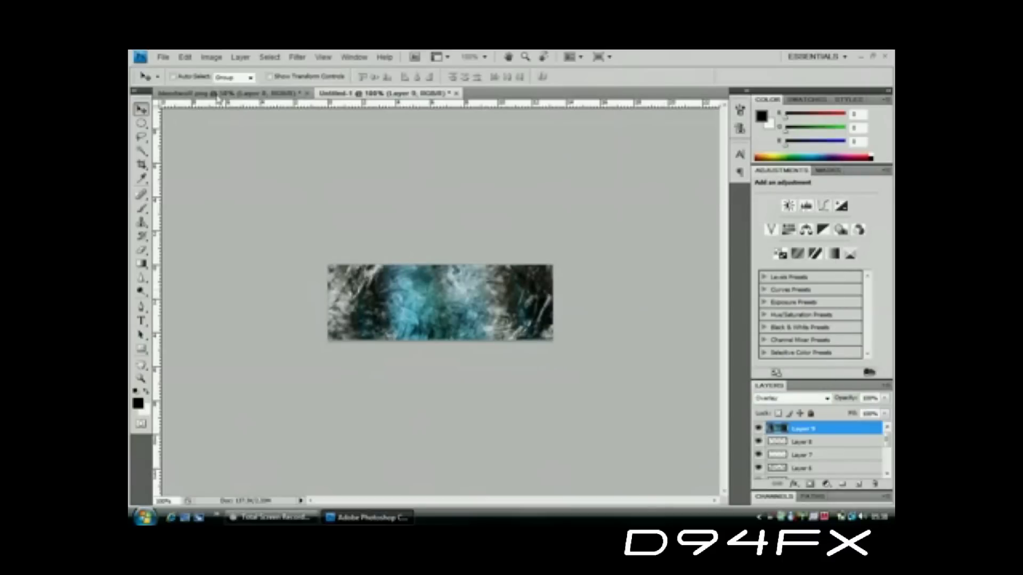
{"action": "left_click", "coordinate": [217, 95]}
{"action": "left_click_drag", "start_coordinate": [484, 235], "coordinate": [422, 301]}
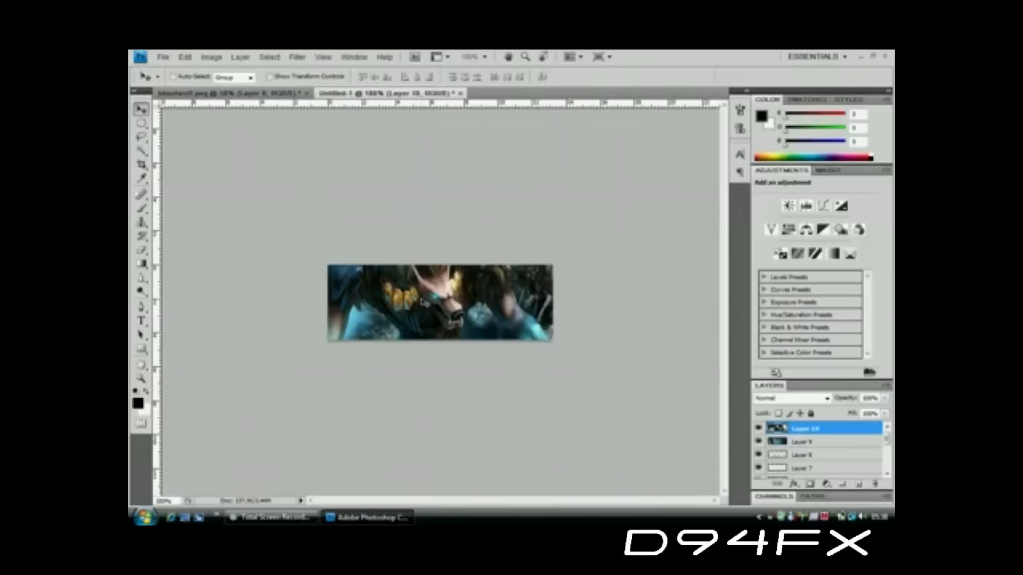
{"action": "key", "text": "ctrl+t"}
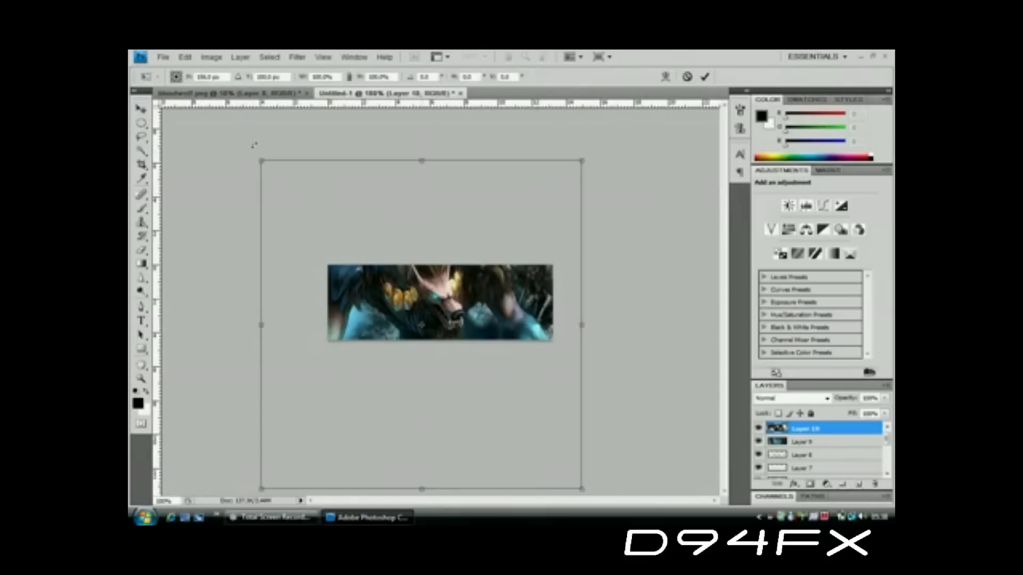
{"action": "left_click_drag", "start_coordinate": [261, 160], "coordinate": [425, 330]}
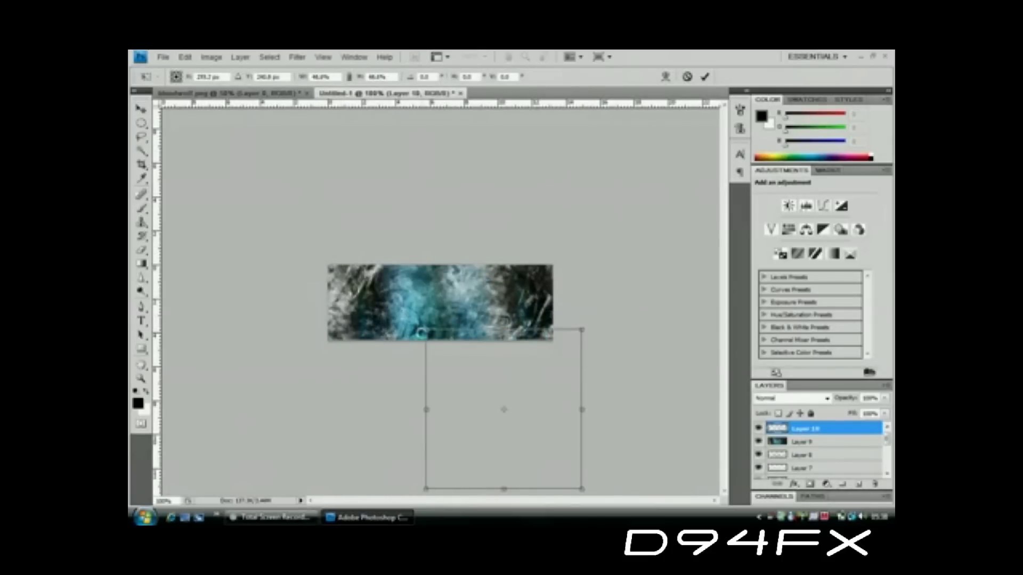
{"action": "key", "text": "Return"}
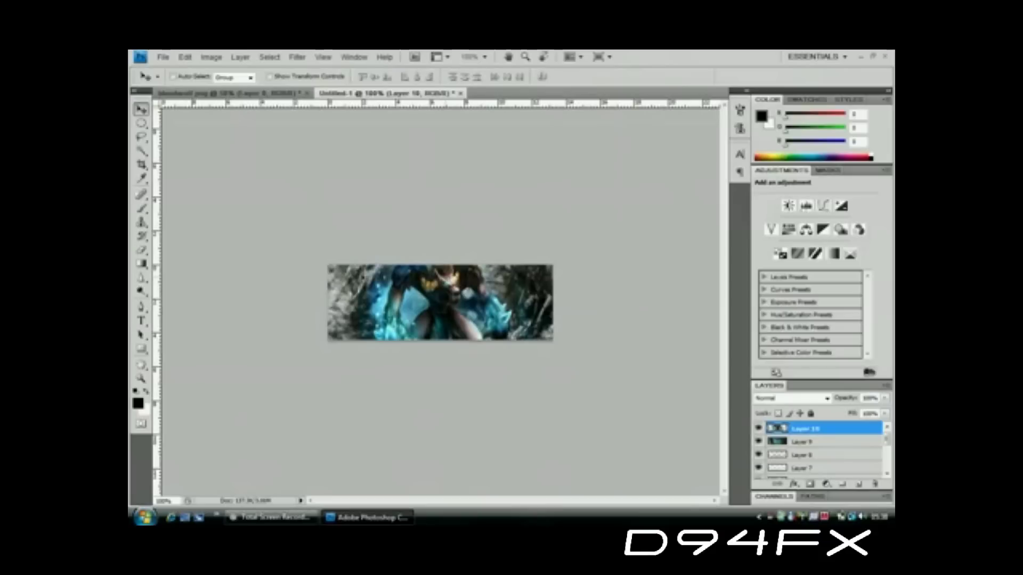
- Soften the lower parts of the centred wolf render with the Eraser at 23% opacity to blend it into the background
{"action": "left_click", "coordinate": [142, 250]}
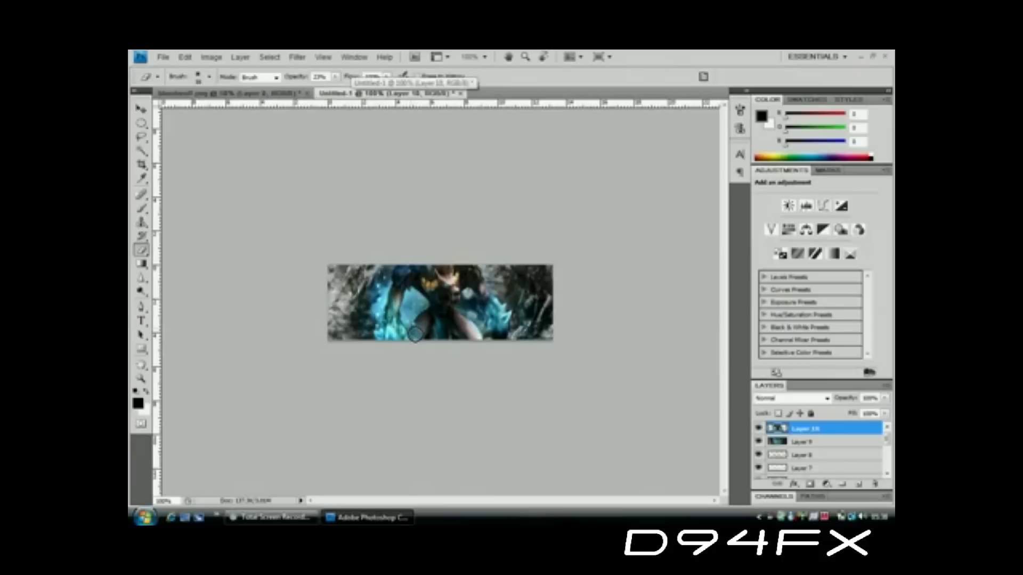
{"action": "left_click_drag", "start_coordinate": [415, 331], "coordinate": [433, 309]}
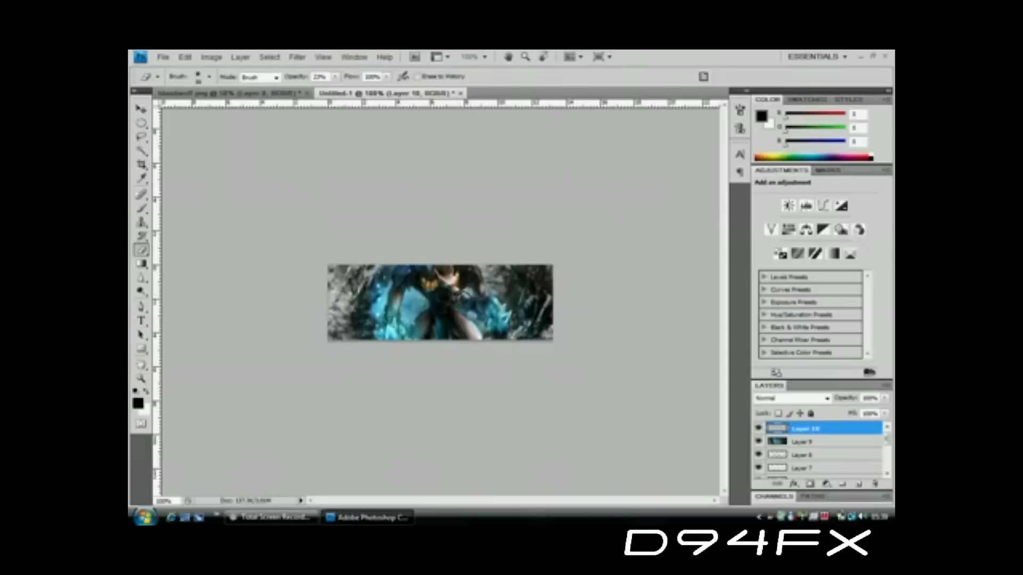
{"action": "left_click_drag", "start_coordinate": [460, 312], "coordinate": [488, 343]}
- Add a new top layer and fill it using Apply Image with the Merged layer as source and Multiply blending
{"action": "left_click", "coordinate": [857, 484]}
{"action": "left_click", "coordinate": [210, 57]}
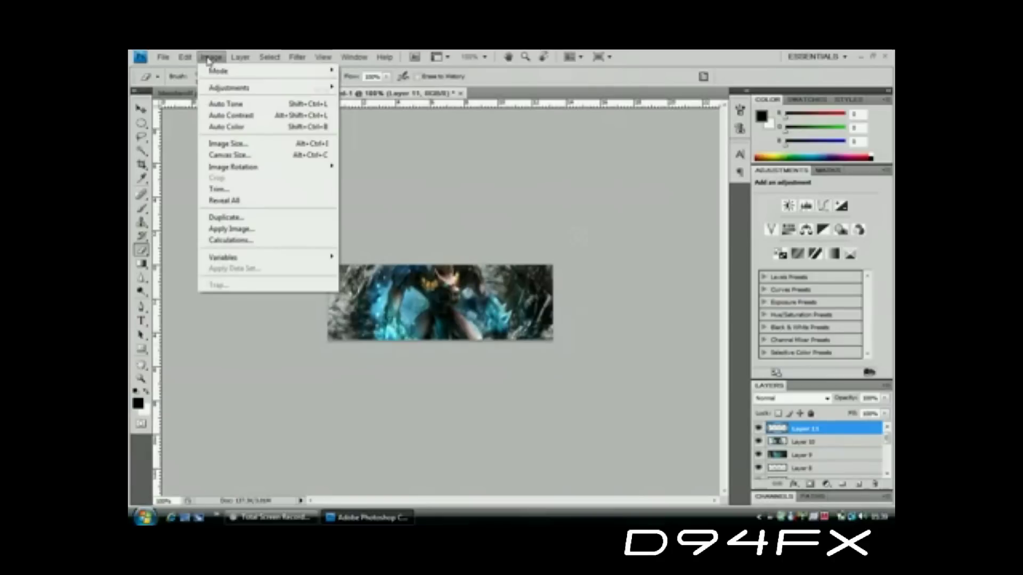
{"action": "left_click", "coordinate": [243, 232]}
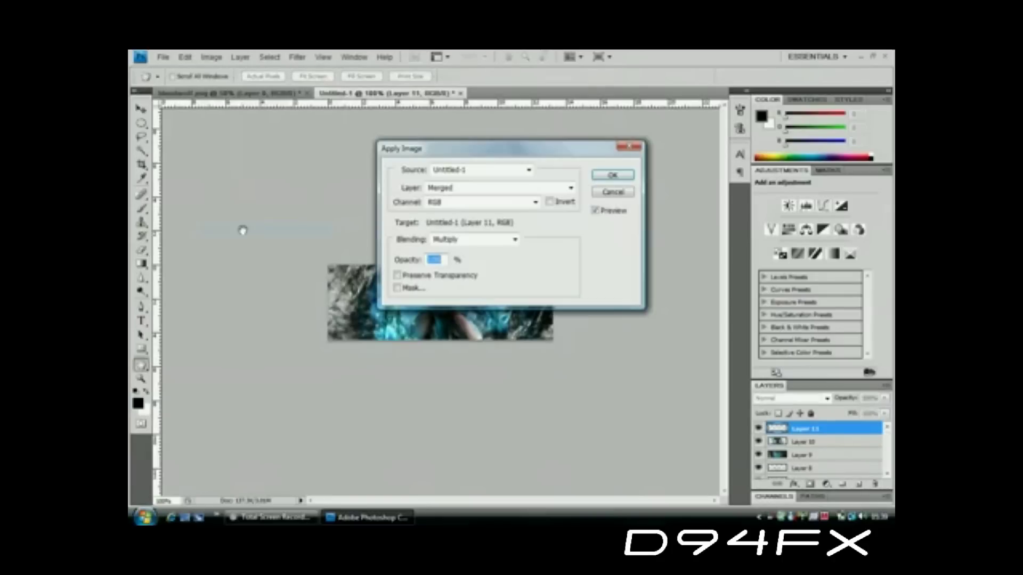
{"action": "left_click", "coordinate": [613, 176]}
{"action": "key", "text": "e"}
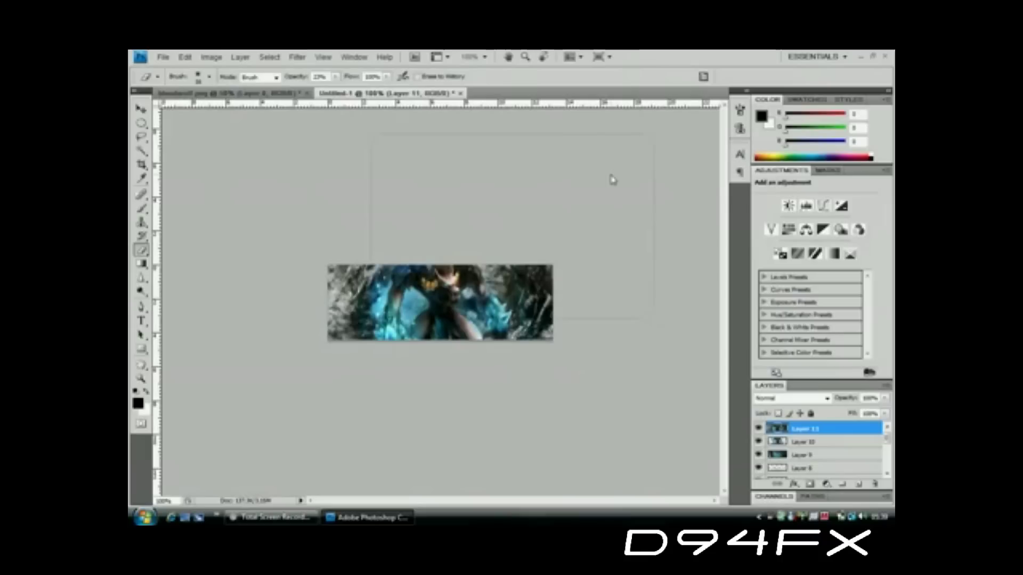
- Soften the outer area of the banner using the Blur tool with a 70 px brush at 50% strength
{"action": "left_click", "coordinate": [146, 283]}
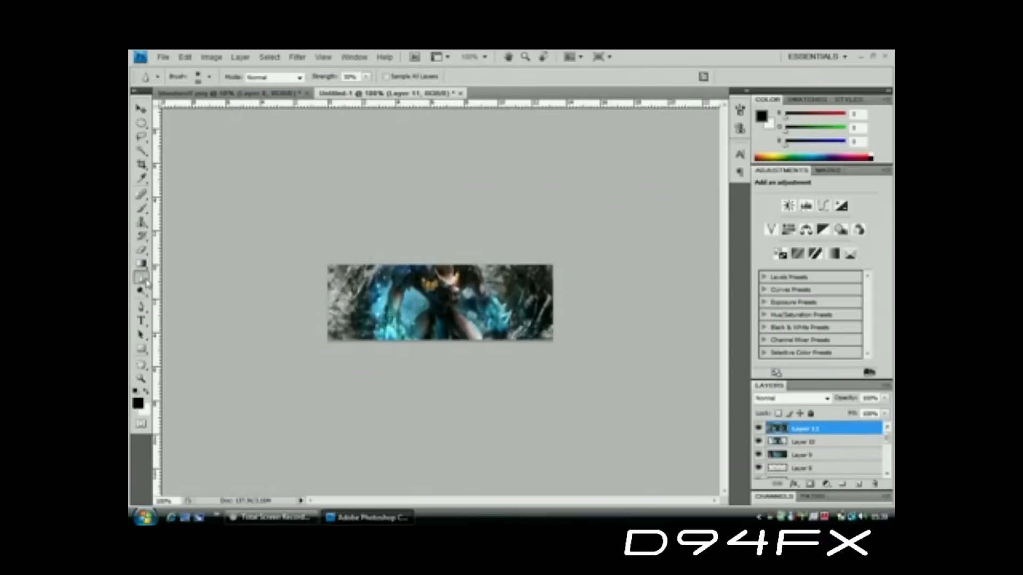
{"action": "left_click", "coordinate": [209, 77]}
{"action": "double_click", "coordinate": [237, 98]}
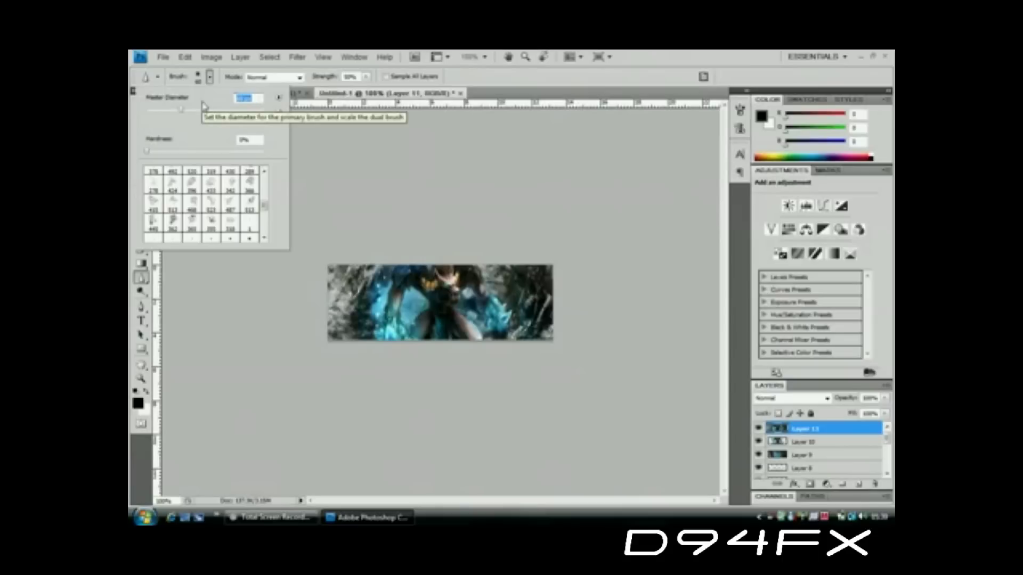
{"action": "type", "text": "70"}
{"action": "key", "text": "Return"}
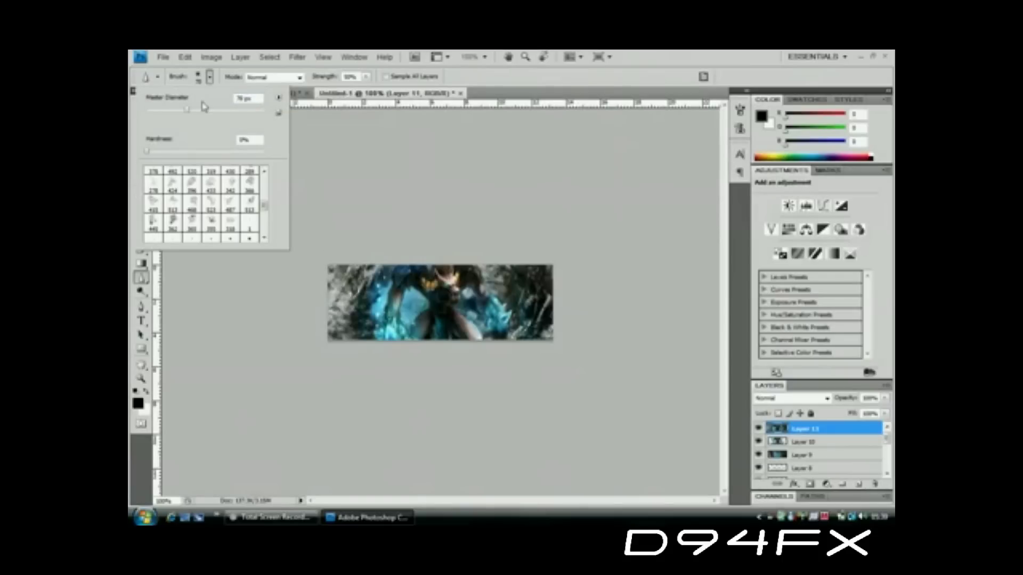
{"action": "left_click", "coordinate": [320, 278]}
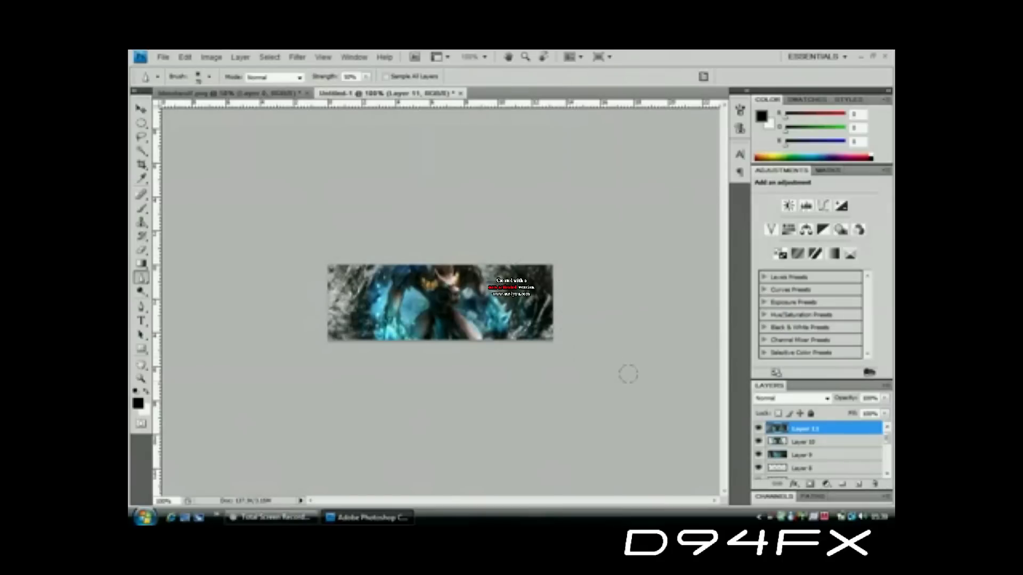
- Darken the banner's left and right edges with the Burn tool on the merged layer
{"action": "left_click", "coordinate": [141, 291]}
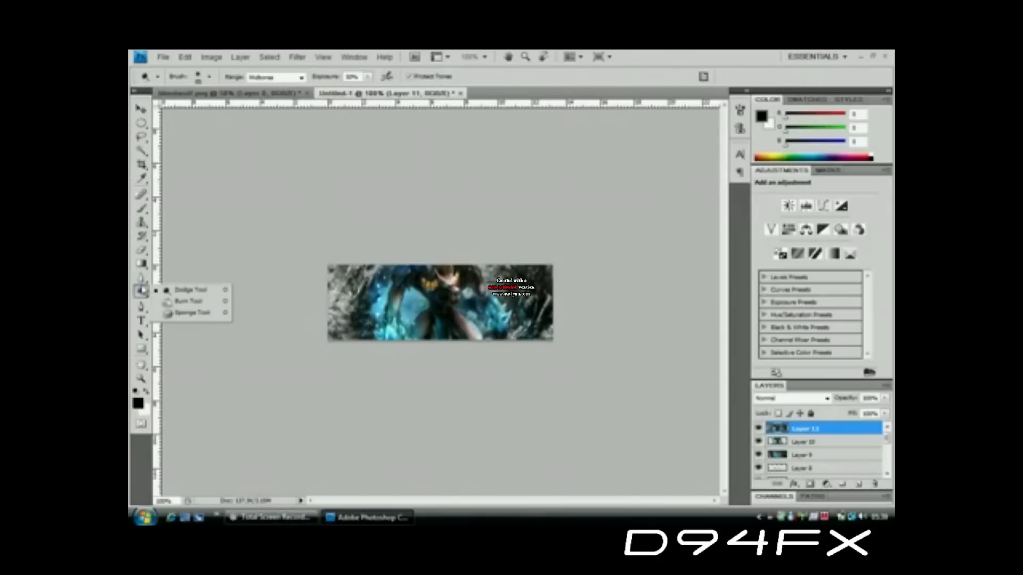
{"action": "left_click", "coordinate": [168, 303]}
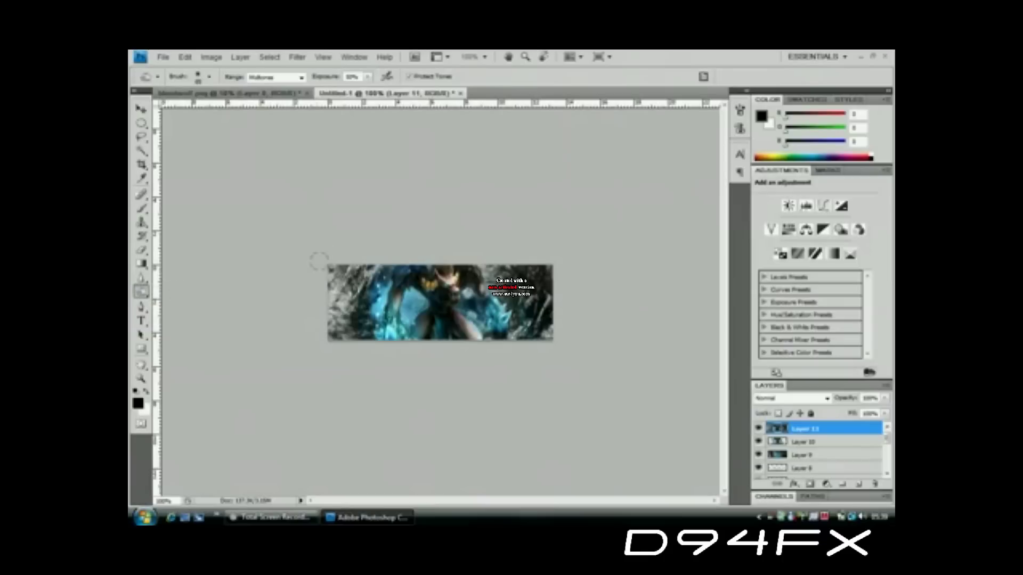
{"action": "mouse_move", "coordinate": [392, 301]}
{"action": "left_mouse_down"}
{"action": "mouse_move", "coordinate": [320, 319]}
{"action": "mouse_move", "coordinate": [329, 266]}
{"action": "left_mouse_up"}
{"action": "left_click_drag", "start_coordinate": [552, 336], "coordinate": [516, 262]}
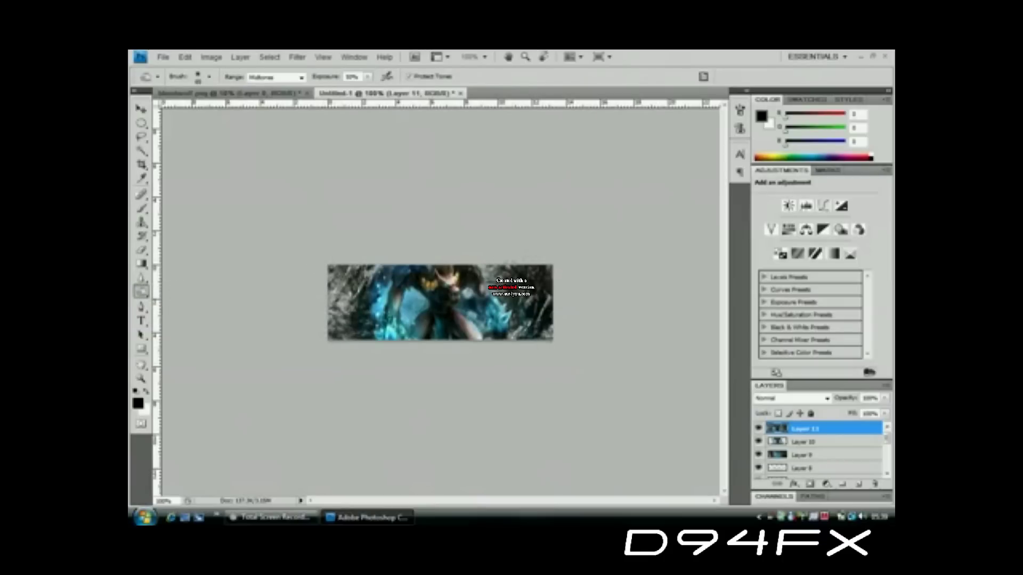
- Brighten the lower centre of the banner around the wolf with the Dodge tool
{"action": "right_click", "coordinate": [141, 292]}
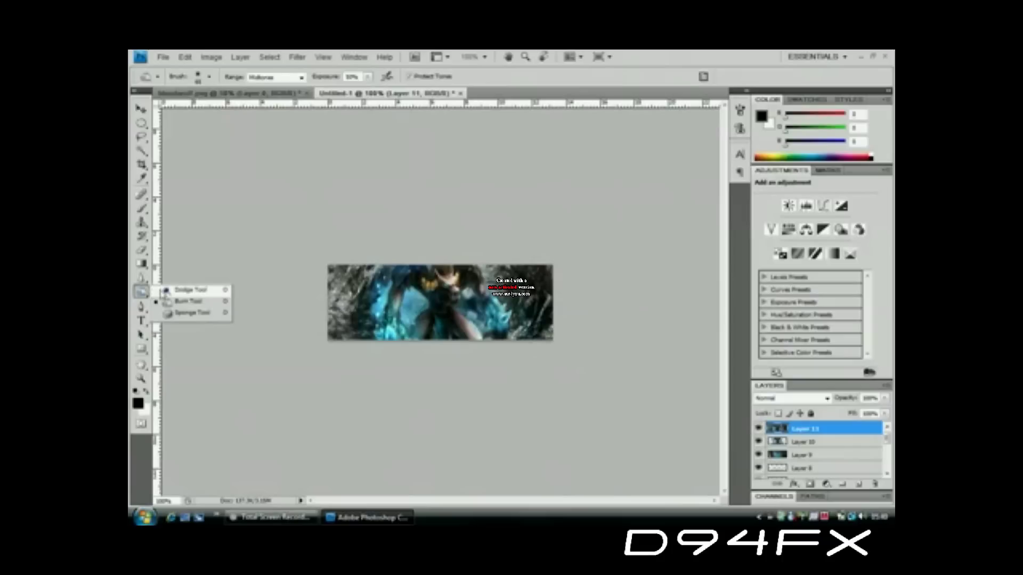
{"action": "left_click", "coordinate": [164, 295]}
{"action": "mouse_move", "coordinate": [422, 363]}
{"action": "left_mouse_down"}
{"action": "mouse_move", "coordinate": [429, 238]}
{"action": "mouse_move", "coordinate": [455, 359]}
{"action": "mouse_move", "coordinate": [463, 235]}
{"action": "mouse_move", "coordinate": [501, 351]}
{"action": "left_mouse_up"}
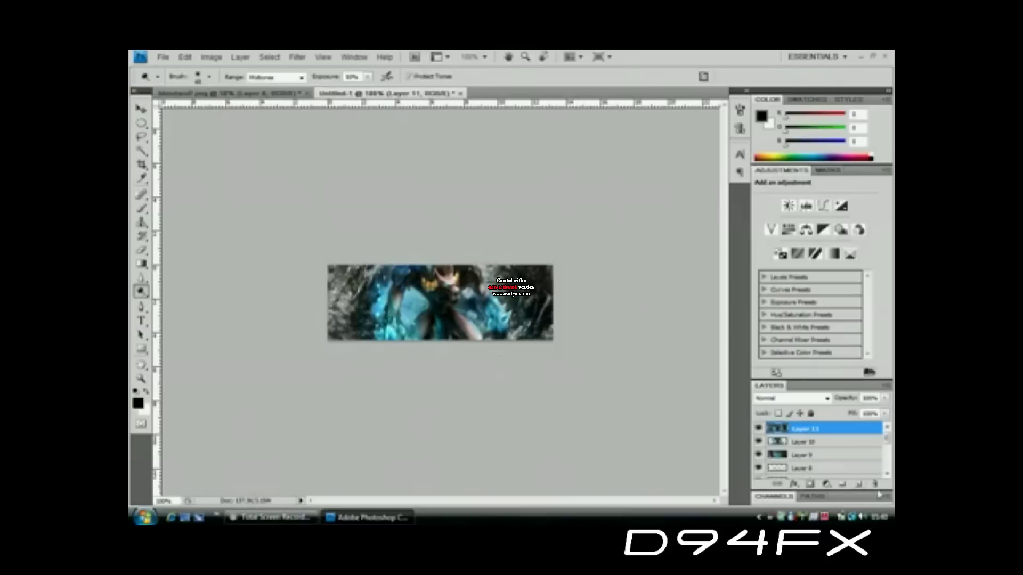
- Add a new empty top layer and set the Type tool's font to Bitstream Vera Sans Mono
{"action": "left_click", "coordinate": [858, 484]}
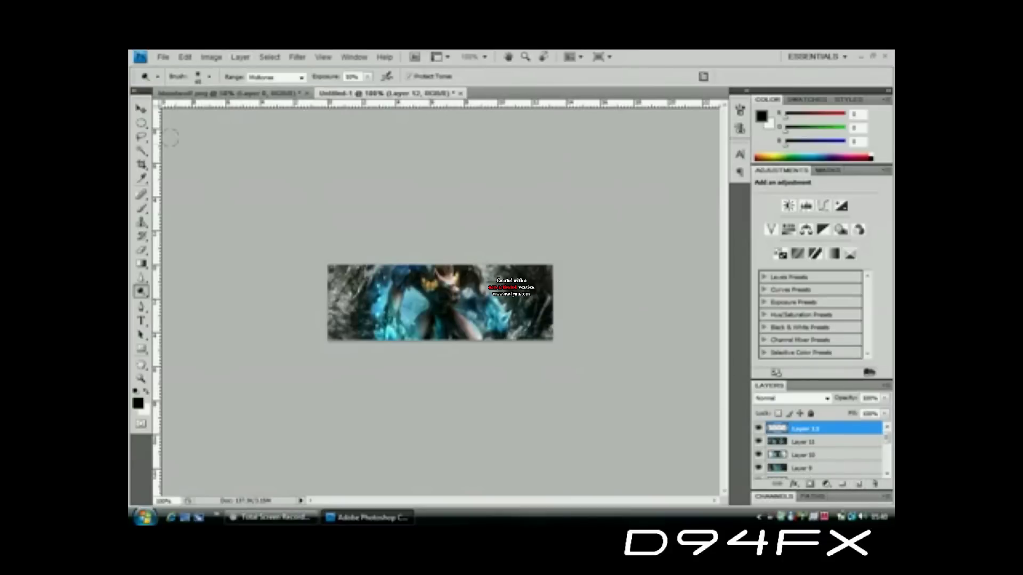
{"action": "left_click", "coordinate": [141, 320]}
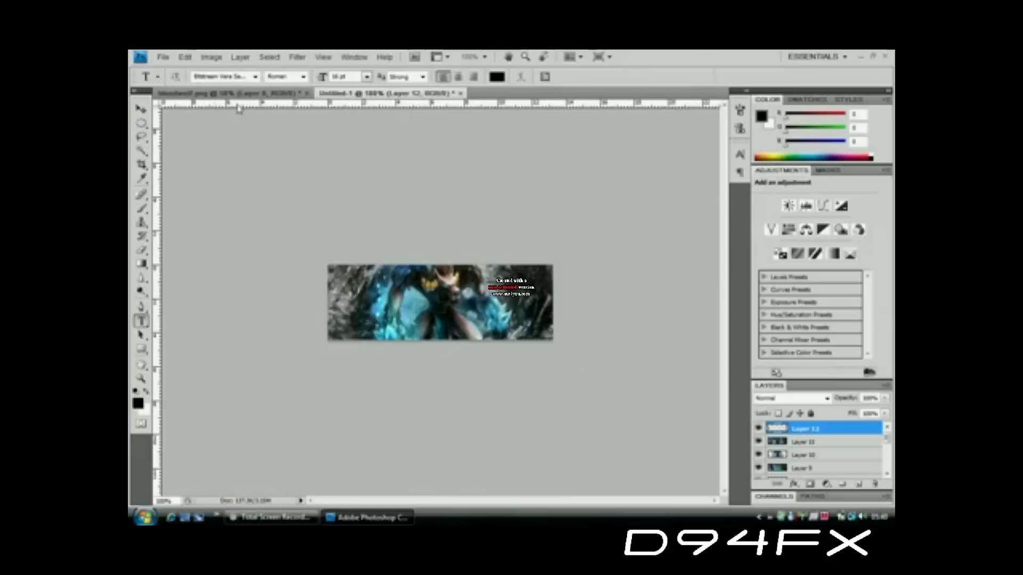
{"action": "left_click", "coordinate": [255, 76]}
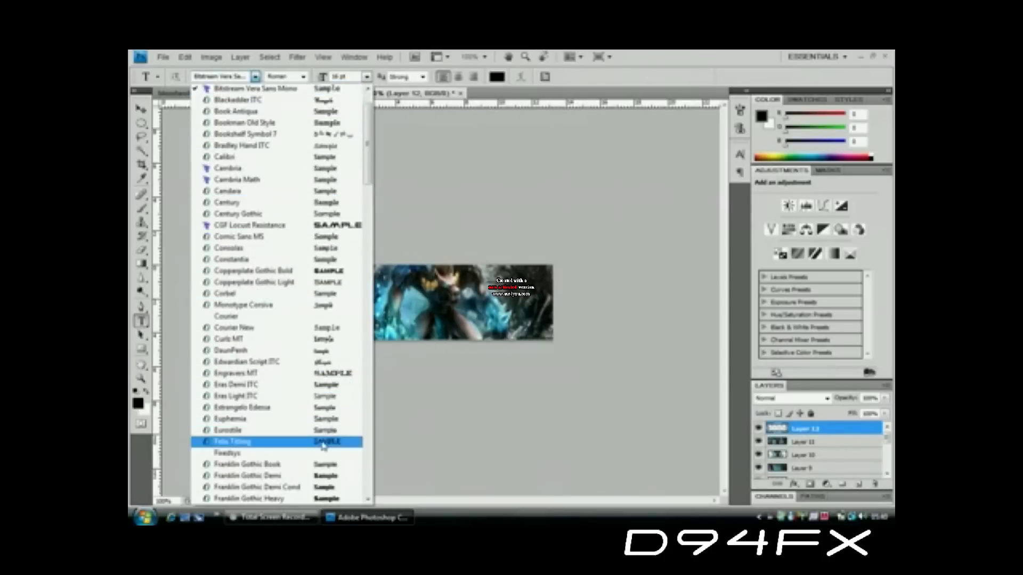
{"action": "scroll", "coordinate": [320, 263], "scroll_direction": "up", "scroll_amount": 2}
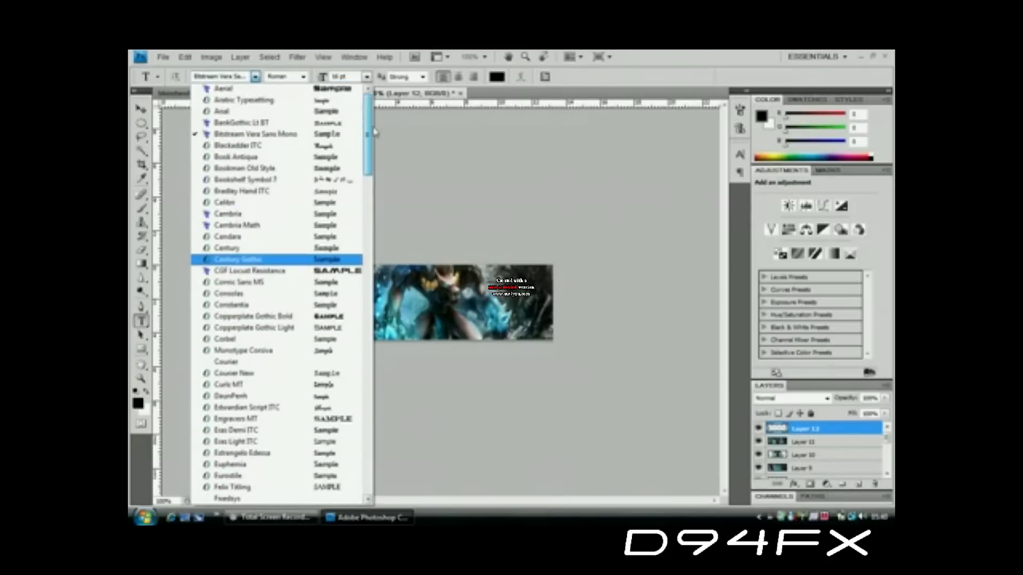
{"action": "left_click", "coordinate": [313, 137]}
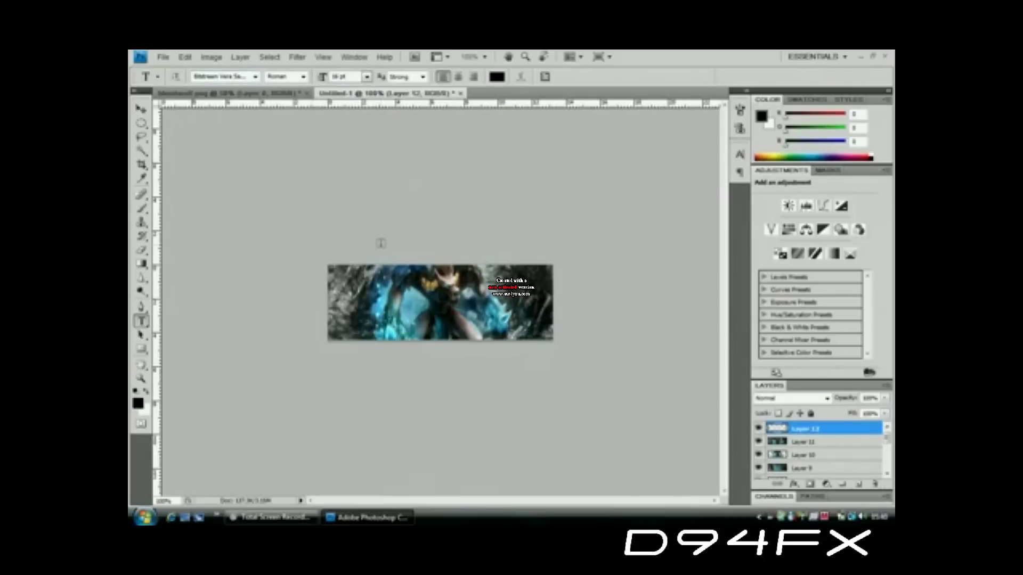
- Place two horizontal and two vertical ruler guides across the banner, framing its central area
{"action": "key", "text": "ctrl+r"}
{"action": "key", "text": "ctrl+r"}
{"action": "left_click_drag", "start_coordinate": [416, 110], "coordinate": [425, 291]}
{"action": "left_click_drag", "start_coordinate": [445, 111], "coordinate": [449, 314]}
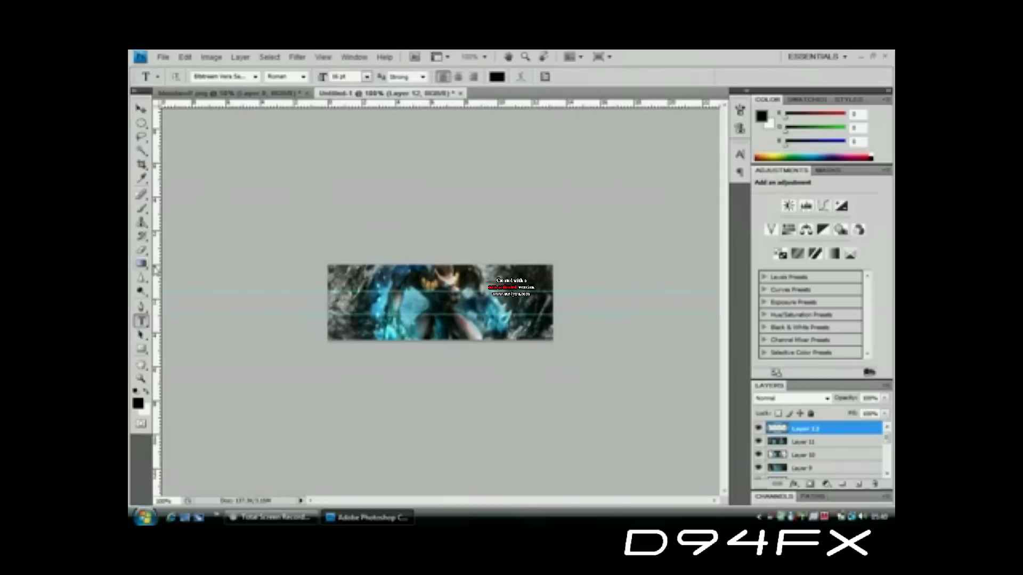
{"action": "left_click_drag", "start_coordinate": [160, 275], "coordinate": [381, 299]}
{"action": "left_click_drag", "start_coordinate": [446, 320], "coordinate": [493, 315]}
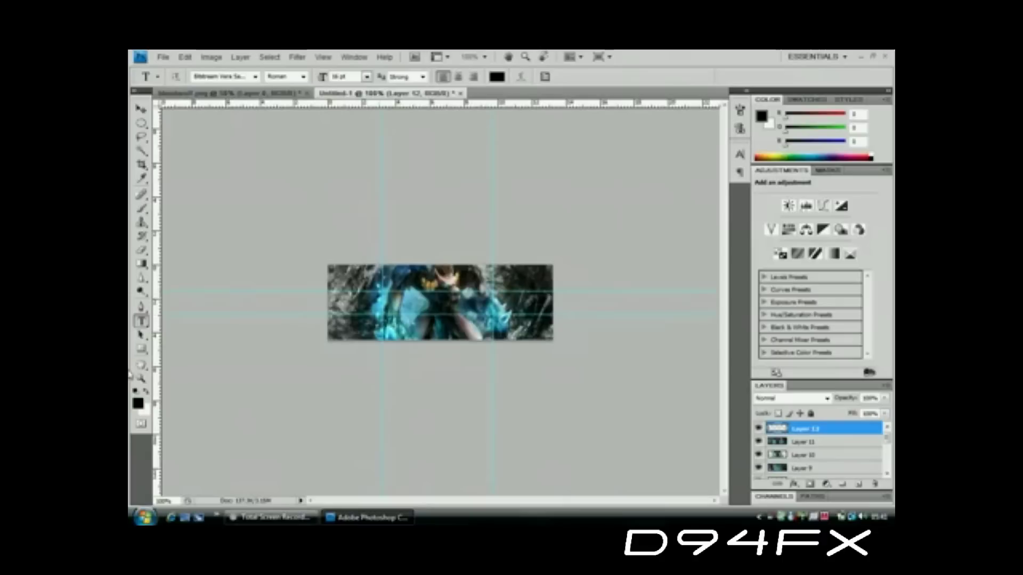
- Add the white 20 pt text "Photoshop" and move it to the lower-left part of the banner
{"action": "left_click", "coordinate": [145, 392]}
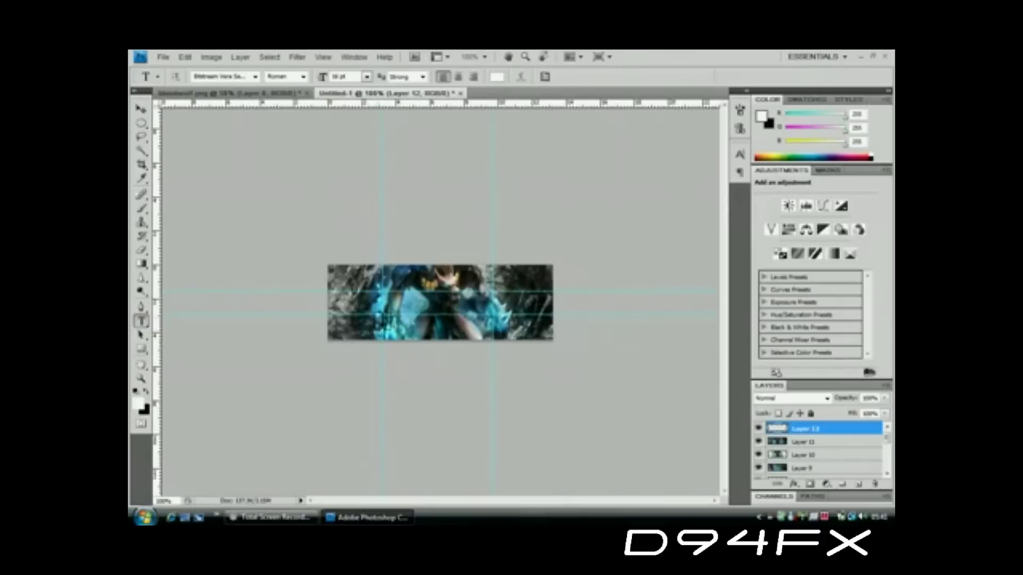
{"action": "left_click", "coordinate": [327, 334]}
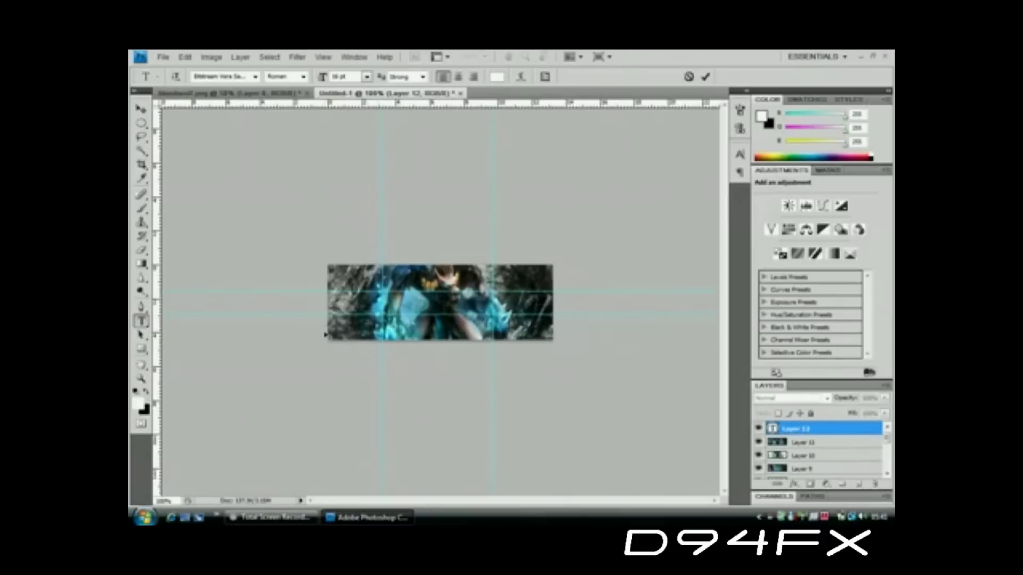
{"action": "left_click_drag", "start_coordinate": [346, 77], "coordinate": [290, 87]}
{"action": "type", "text": "20"}
{"action": "key", "text": "Return"}
{"action": "type", "text": "otoshop"}
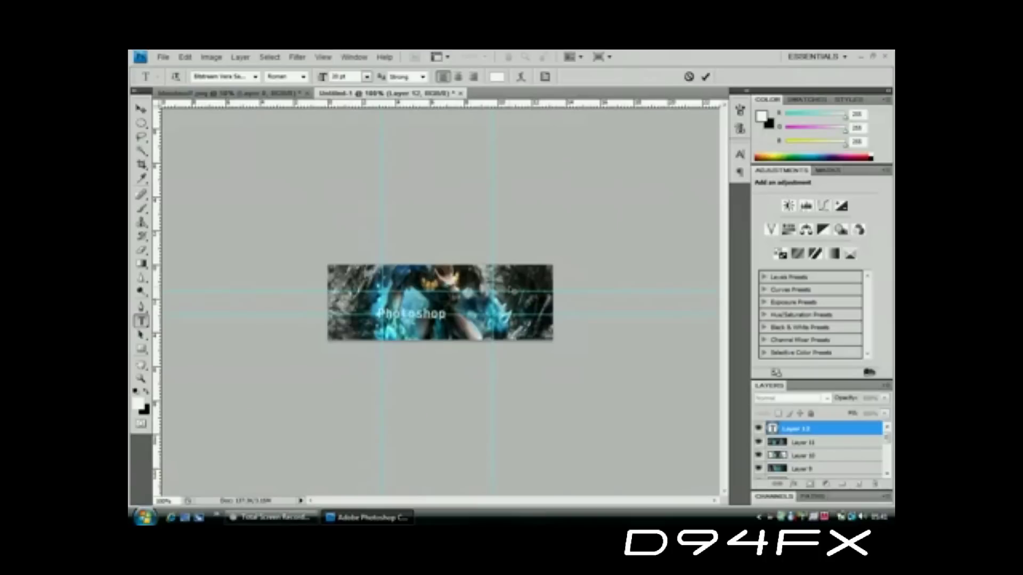
{"action": "left_click", "coordinate": [141, 108]}
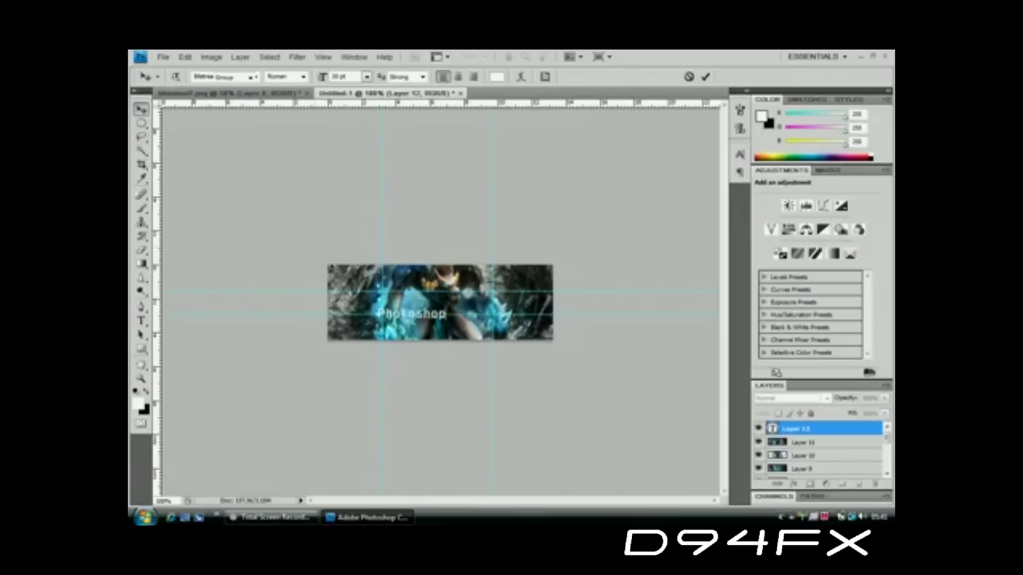
{"action": "left_click_drag", "start_coordinate": [414, 316], "coordinate": [388, 316]}
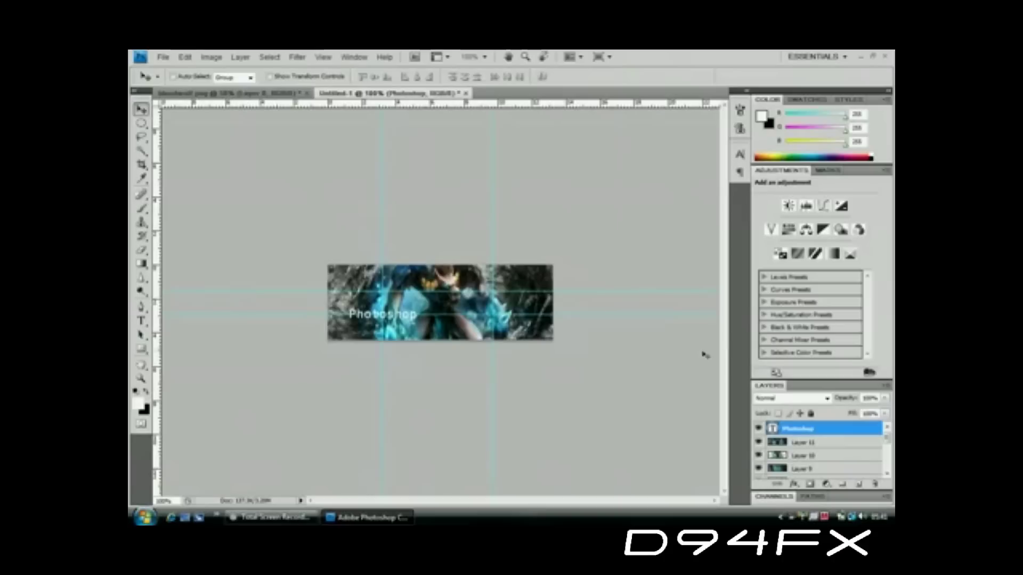
- Add a new top layer and stroke the whole canvas edge on it with a white inside border of width 2, leaving nothing selected
{"action": "left_click", "coordinate": [859, 484]}
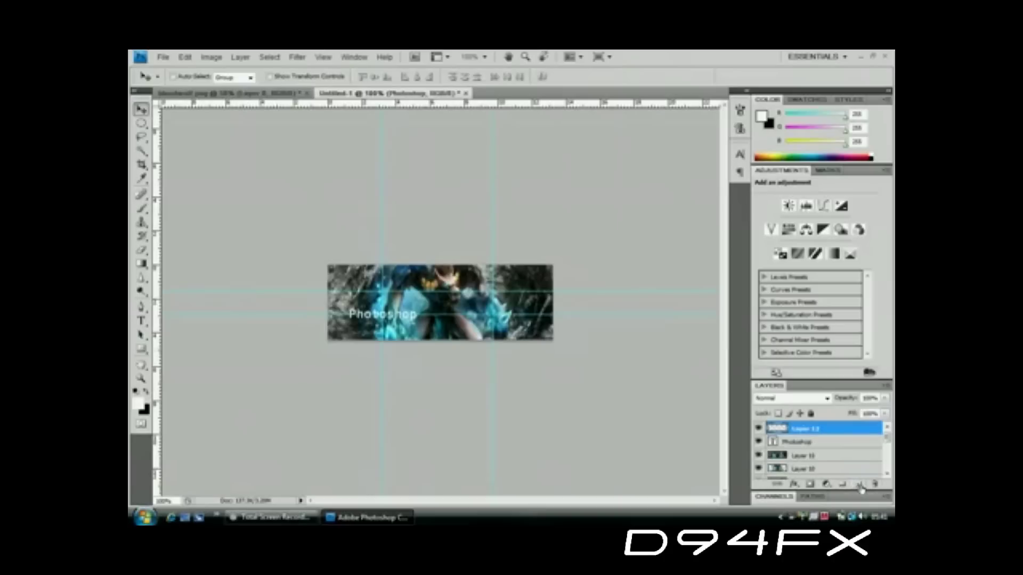
{"action": "left_click", "coordinate": [270, 57]}
{"action": "left_click", "coordinate": [281, 70]}
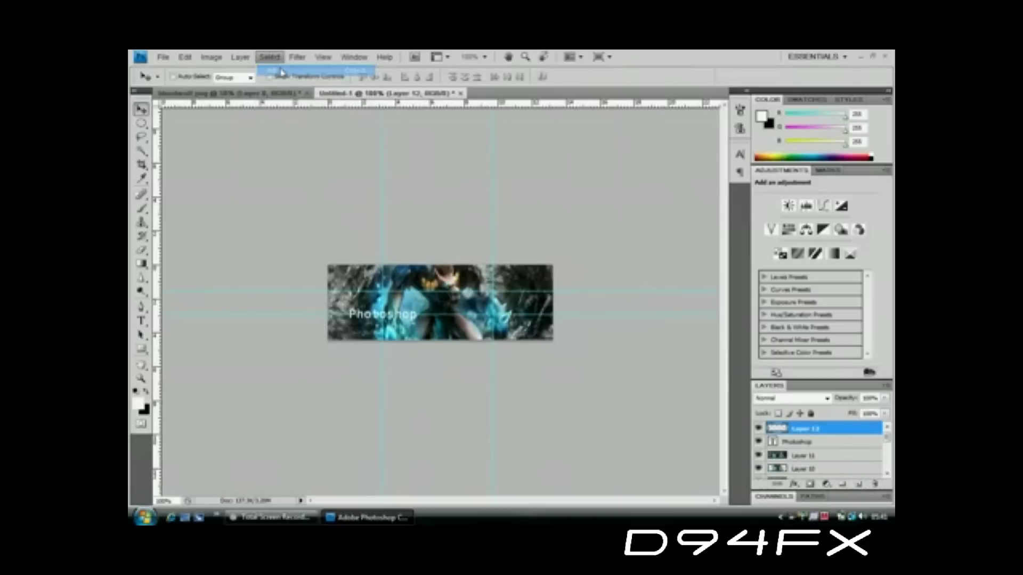
{"action": "left_click", "coordinate": [186, 57]}
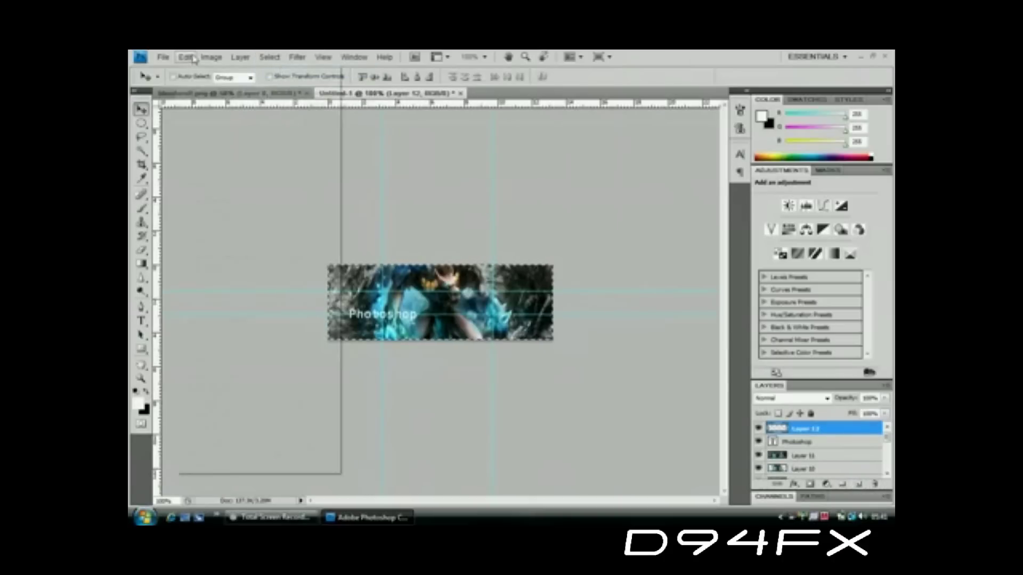
{"action": "left_click", "coordinate": [216, 242]}
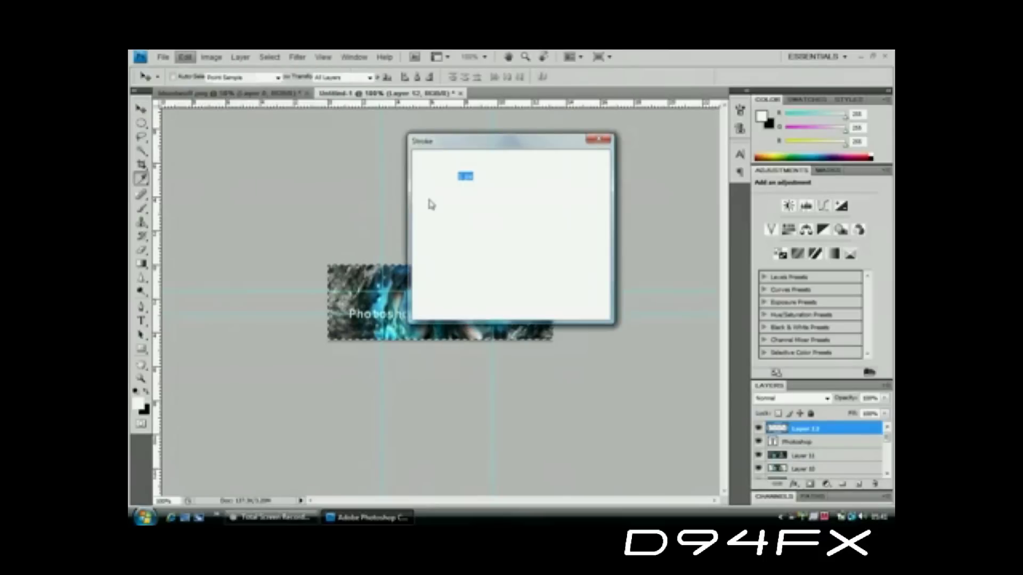
{"action": "type", "text": "2"}
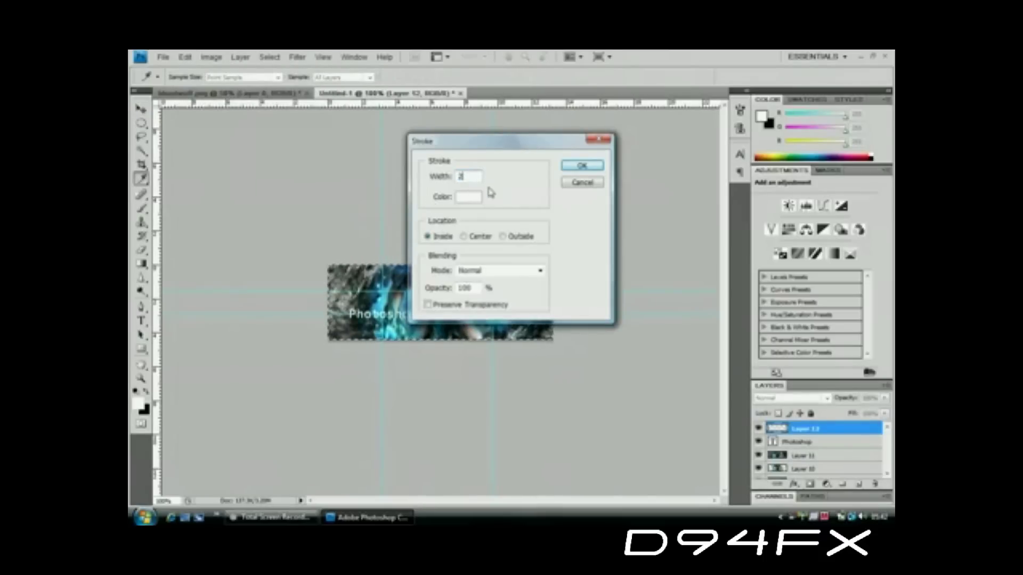
{"action": "left_click", "coordinate": [571, 169]}
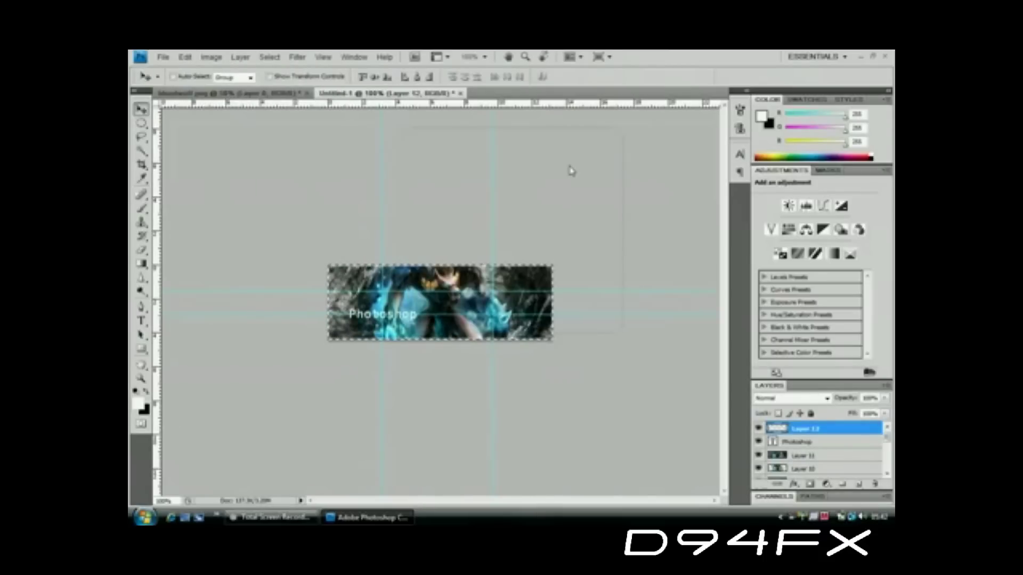
{"action": "key", "text": "ctrl+d"}
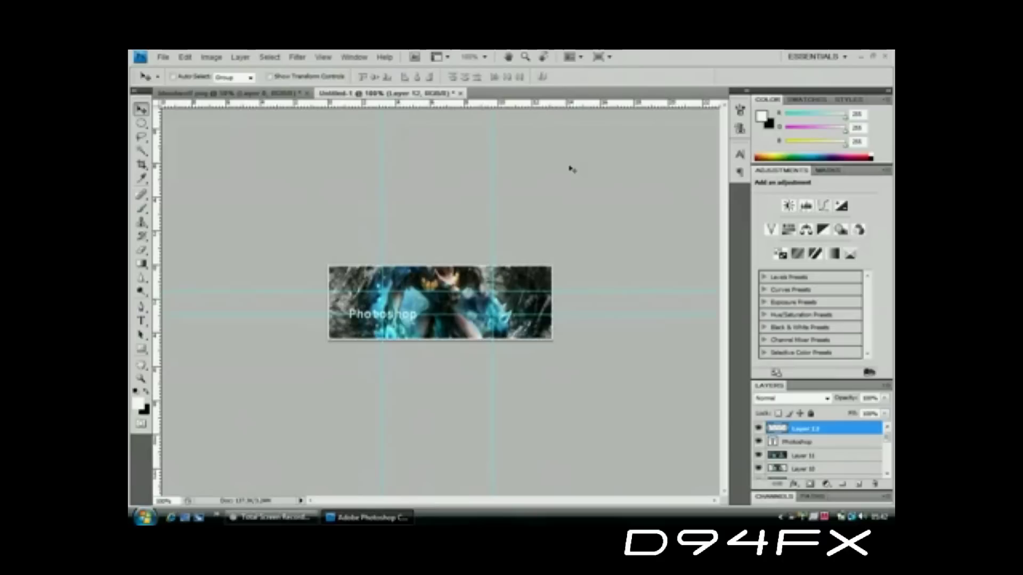
- Set the border layer's blending mode to Overlay, without keeping any Invert adjustment layer
{"action": "left_click", "coordinate": [823, 399]}
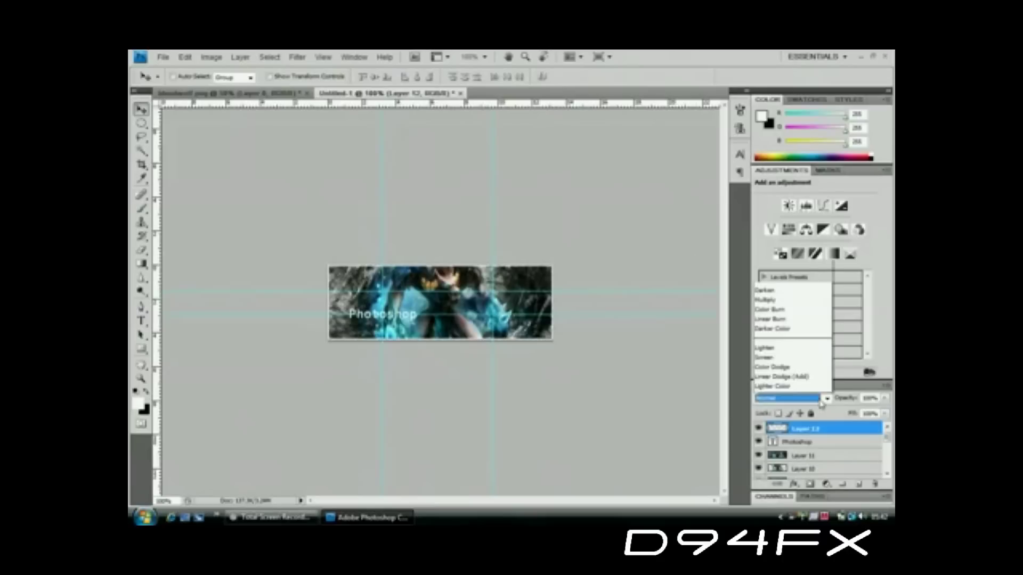
{"action": "left_click", "coordinate": [778, 254]}
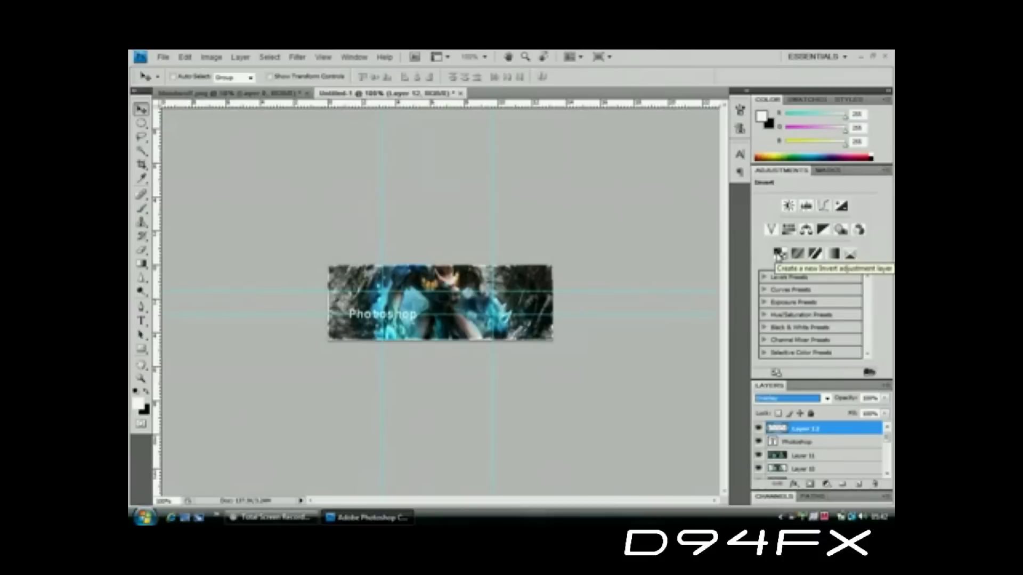
{"action": "left_click", "coordinate": [779, 255]}
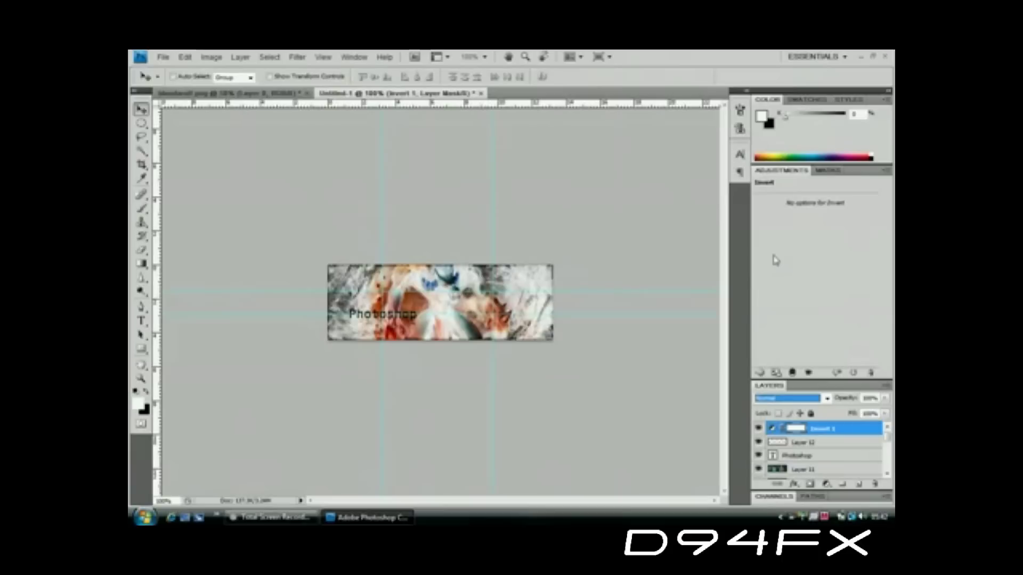
{"action": "key", "text": "ctrl+z"}
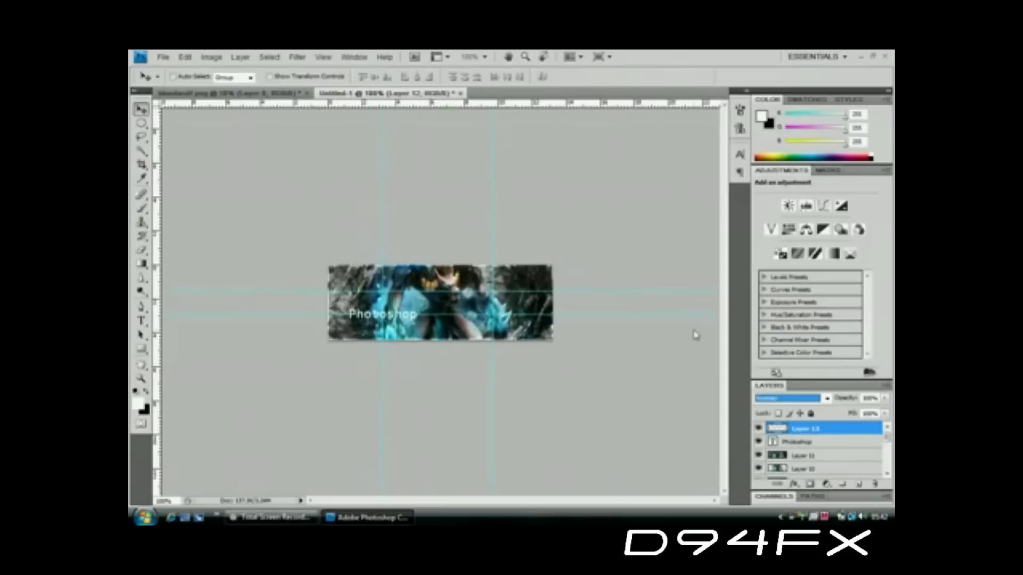